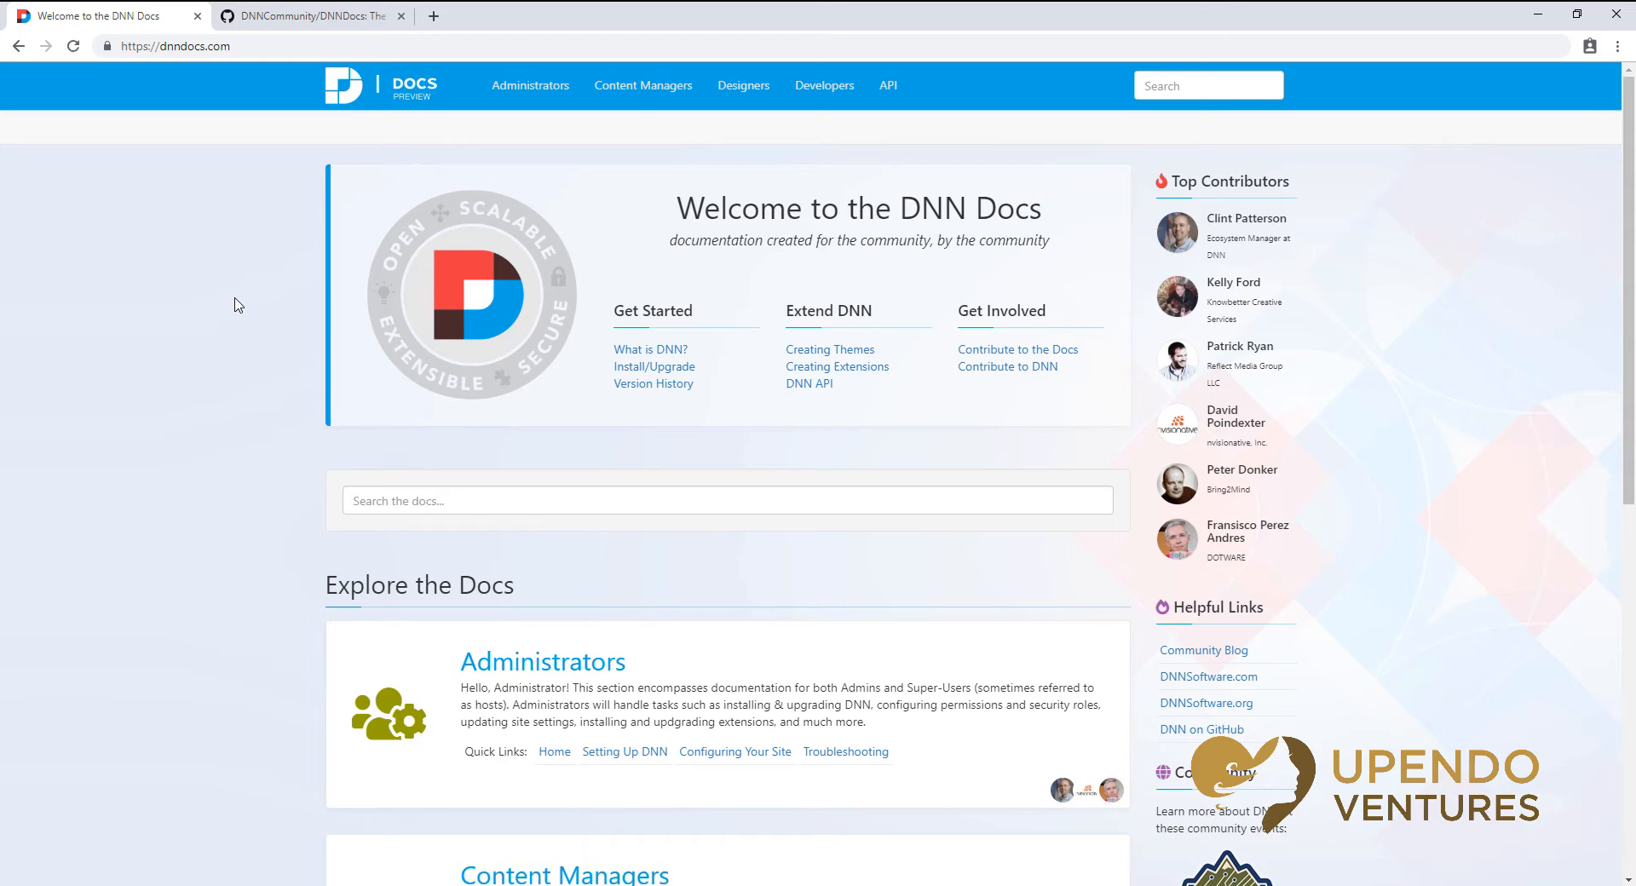
# Open the Access web.config article under Configuring Your Site in the Administrators documentation.
pyautogui.click(321, 19)
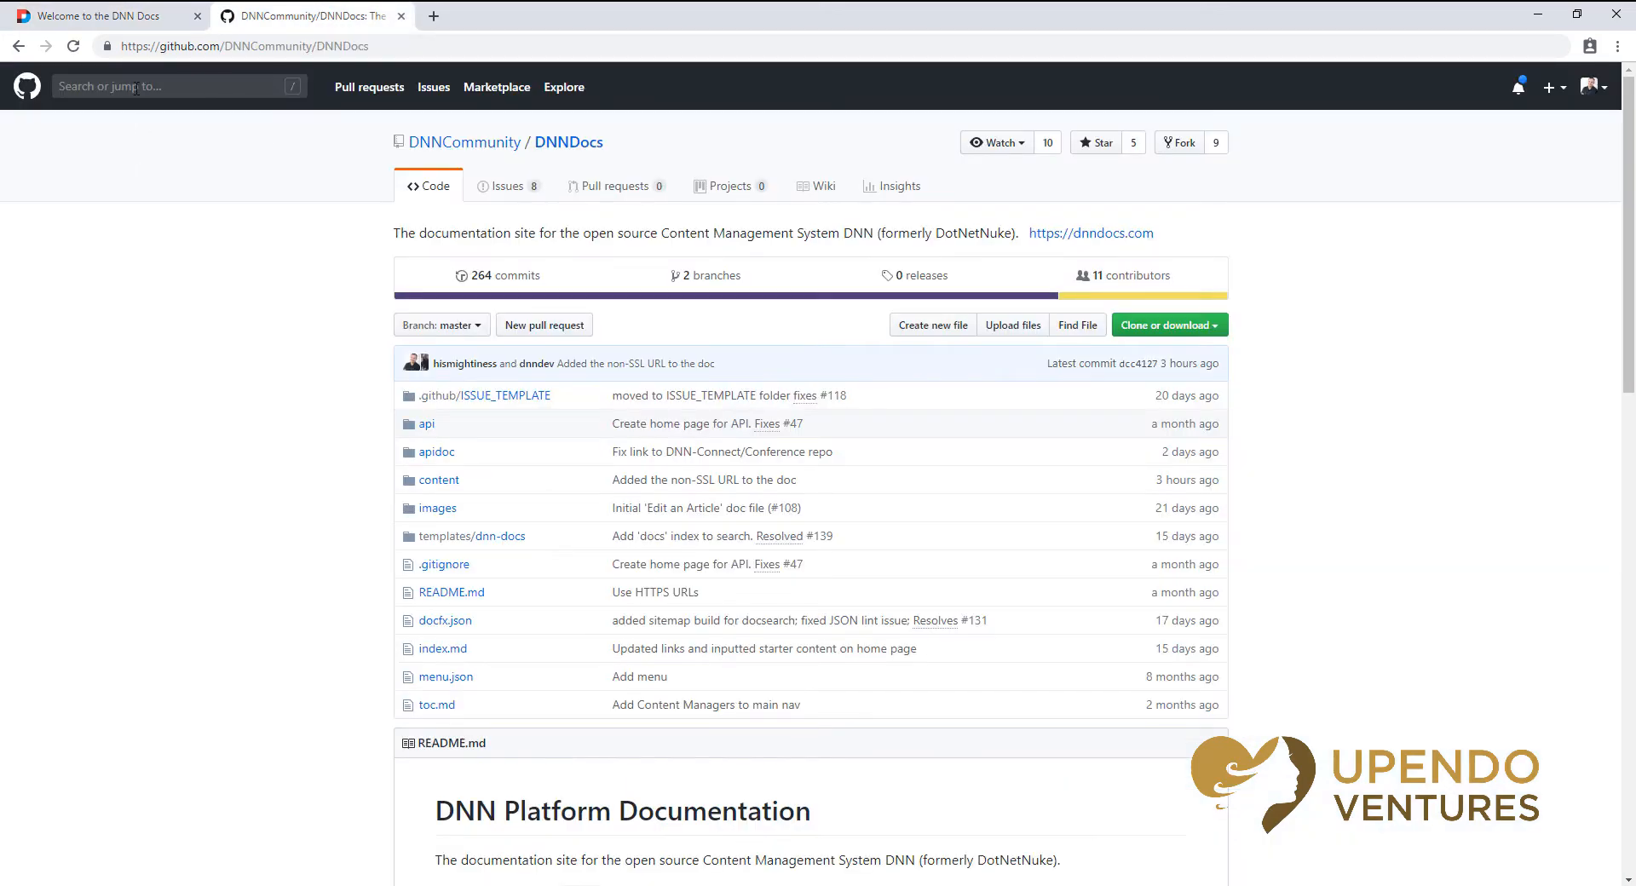
pyautogui.click(106, 16)
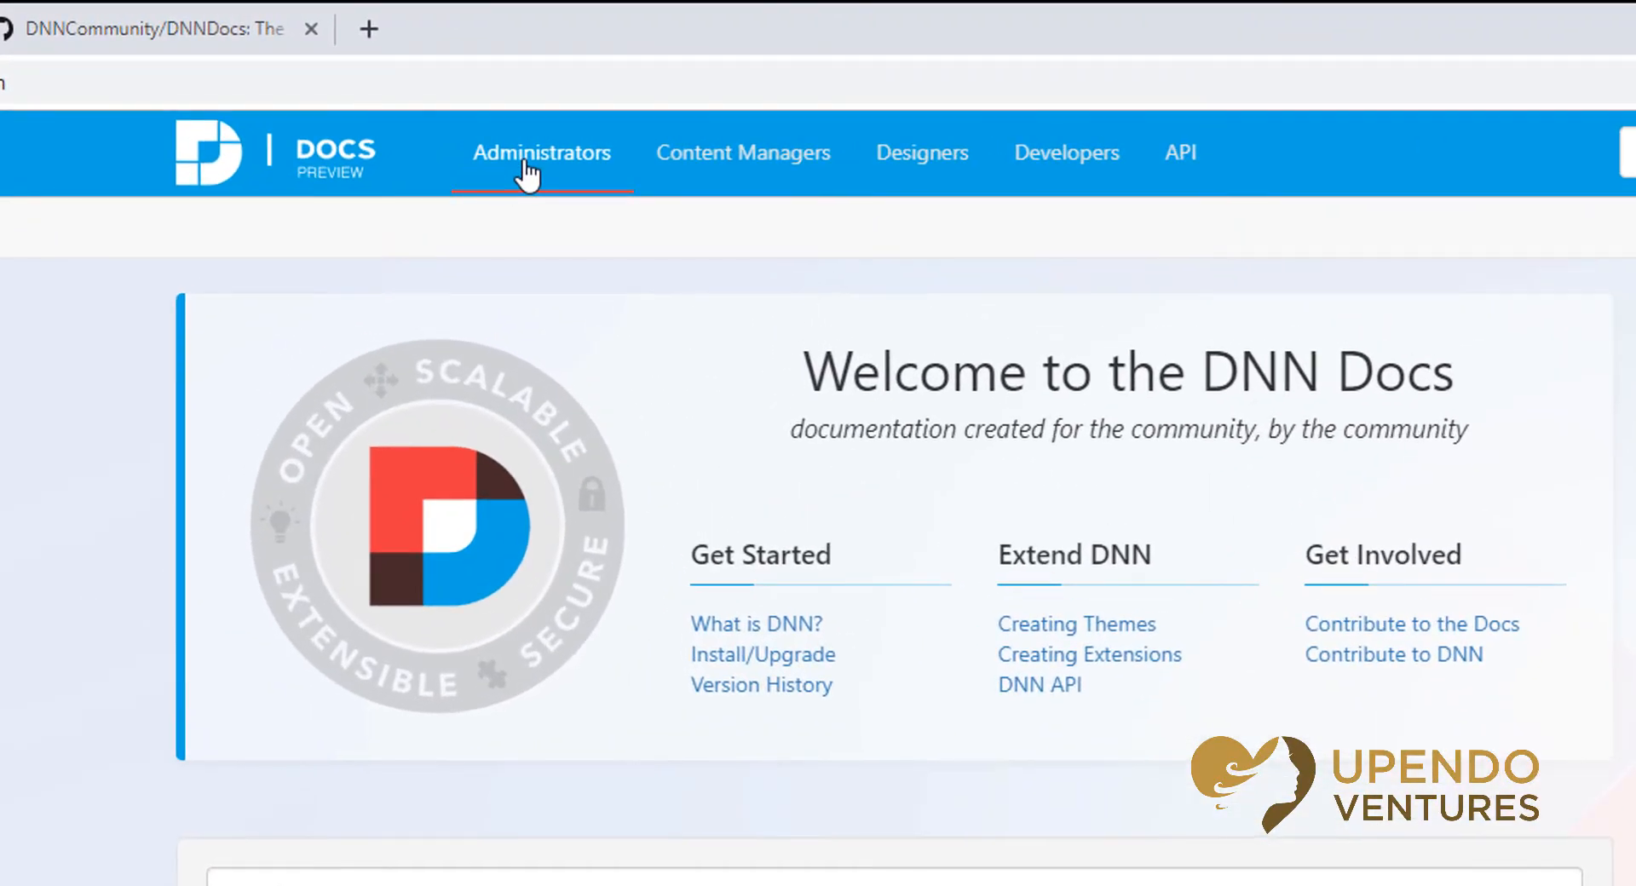
pyautogui.click(524, 167)
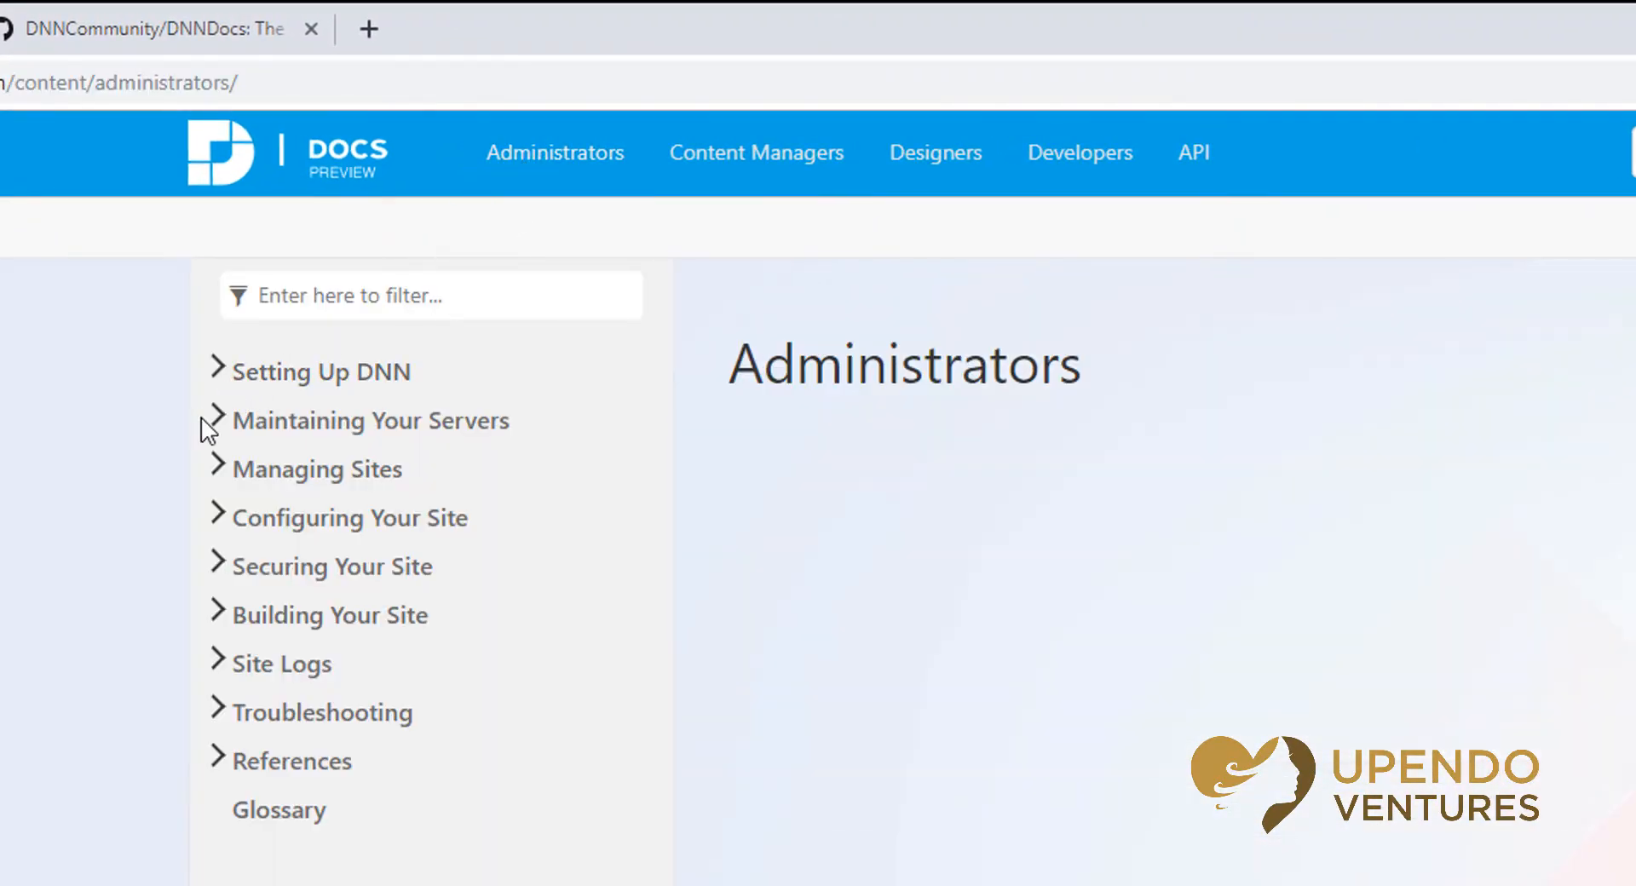
pyautogui.click(219, 517)
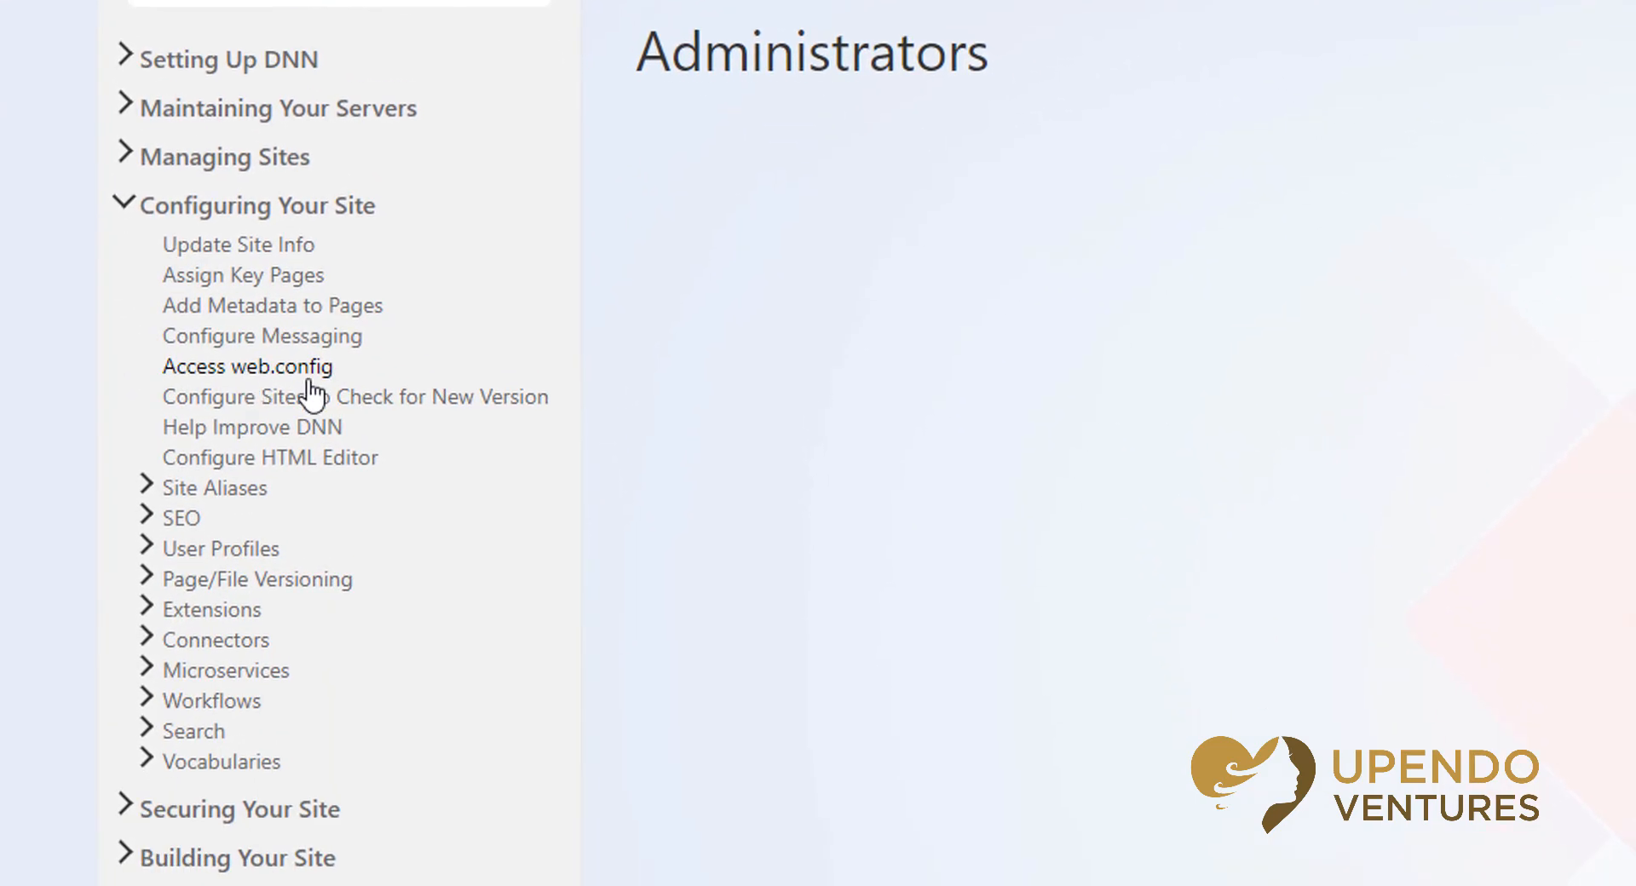
pyautogui.click(302, 545)
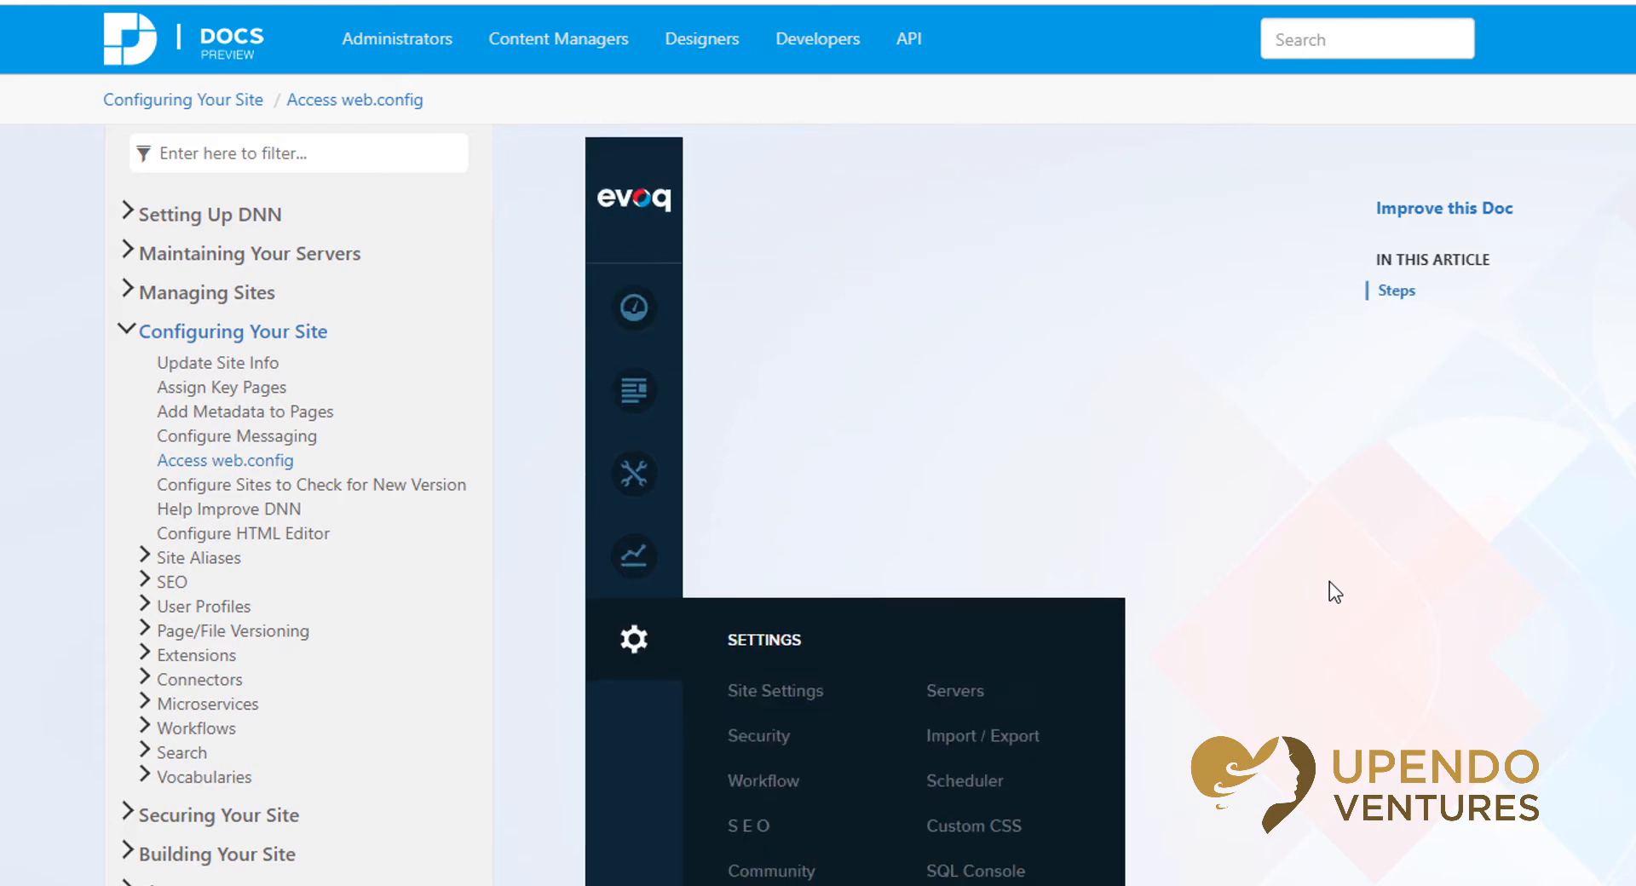
# Read through the Access web.config article and glance at the DNNDocs repository on GitHub.
pyautogui.scroll(-8, 1329, 581)
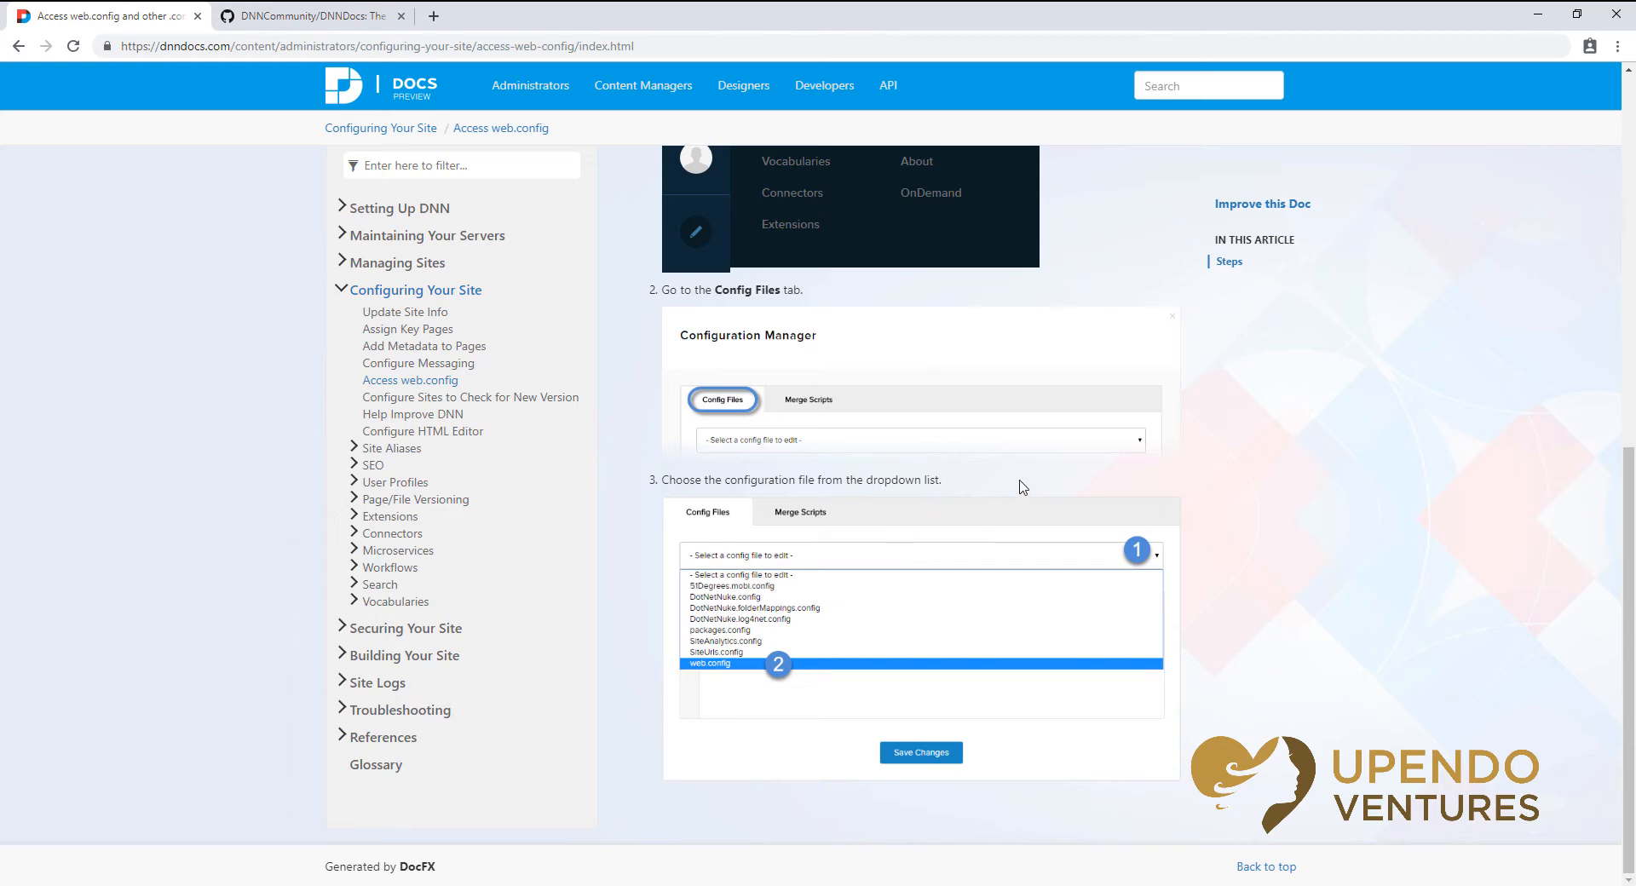
pyautogui.scroll(9, 1019, 479)
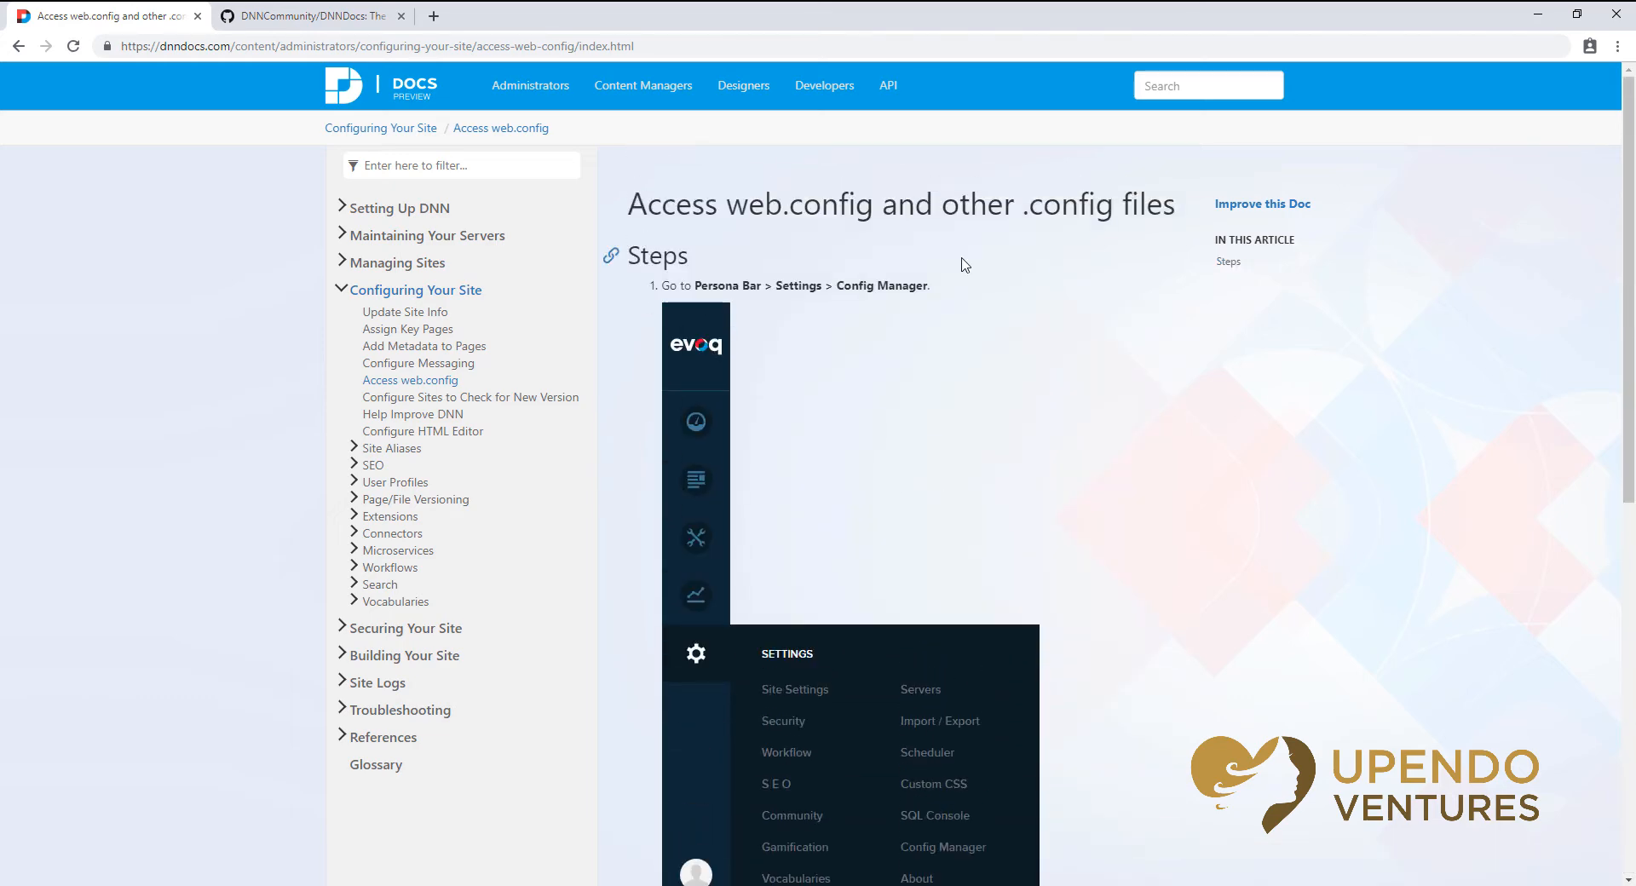
pyautogui.hotkey('ctrl', 'Tab')
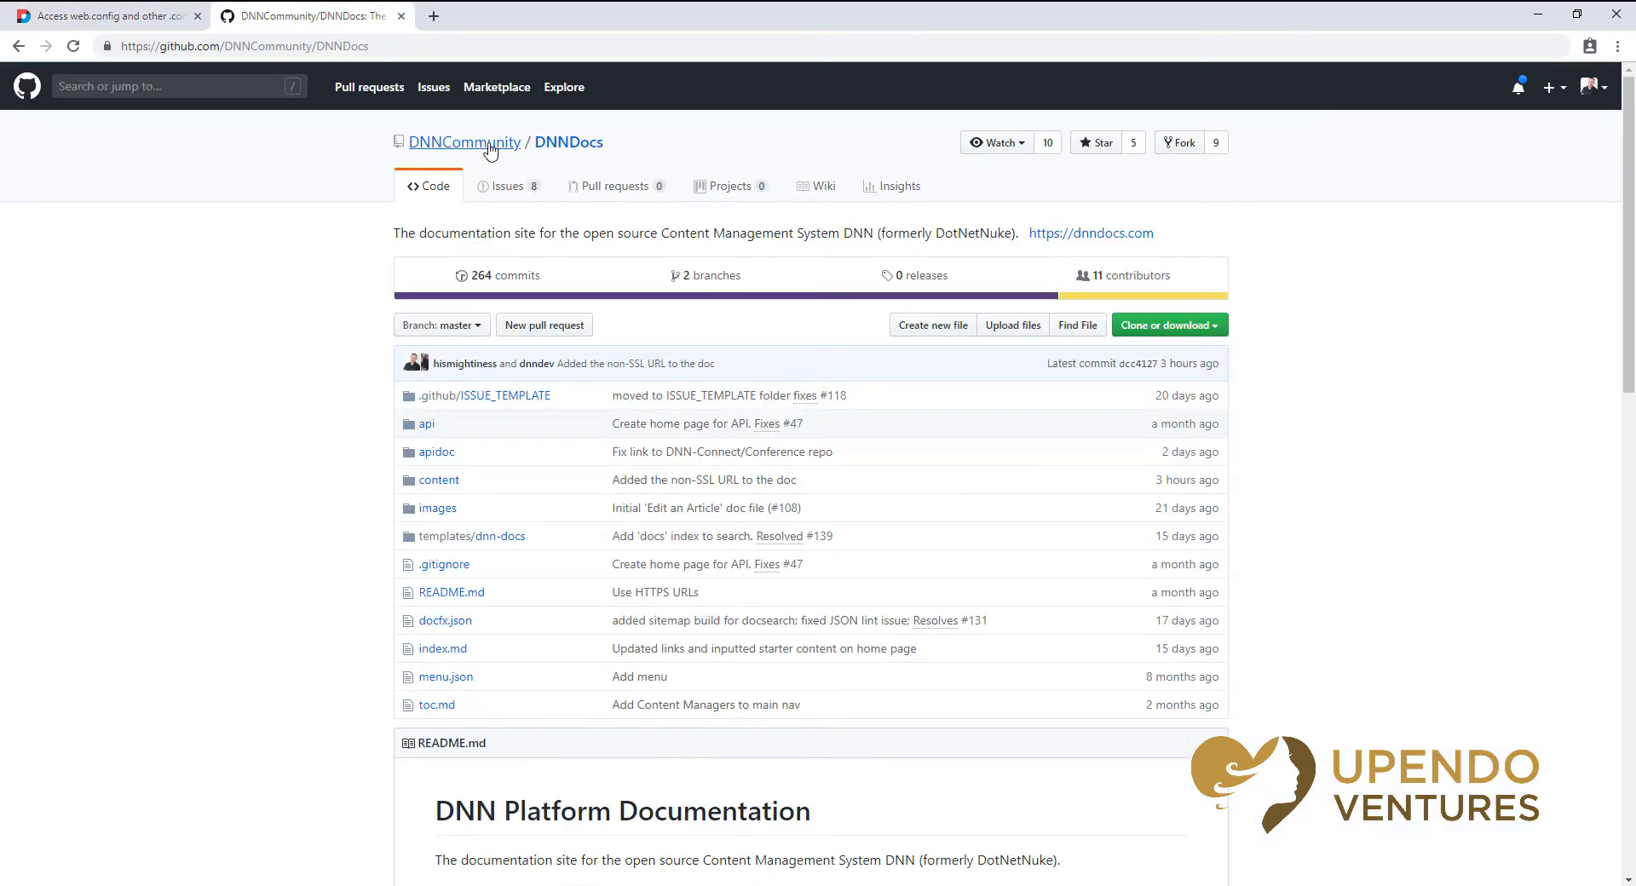
pyautogui.click(141, 22)
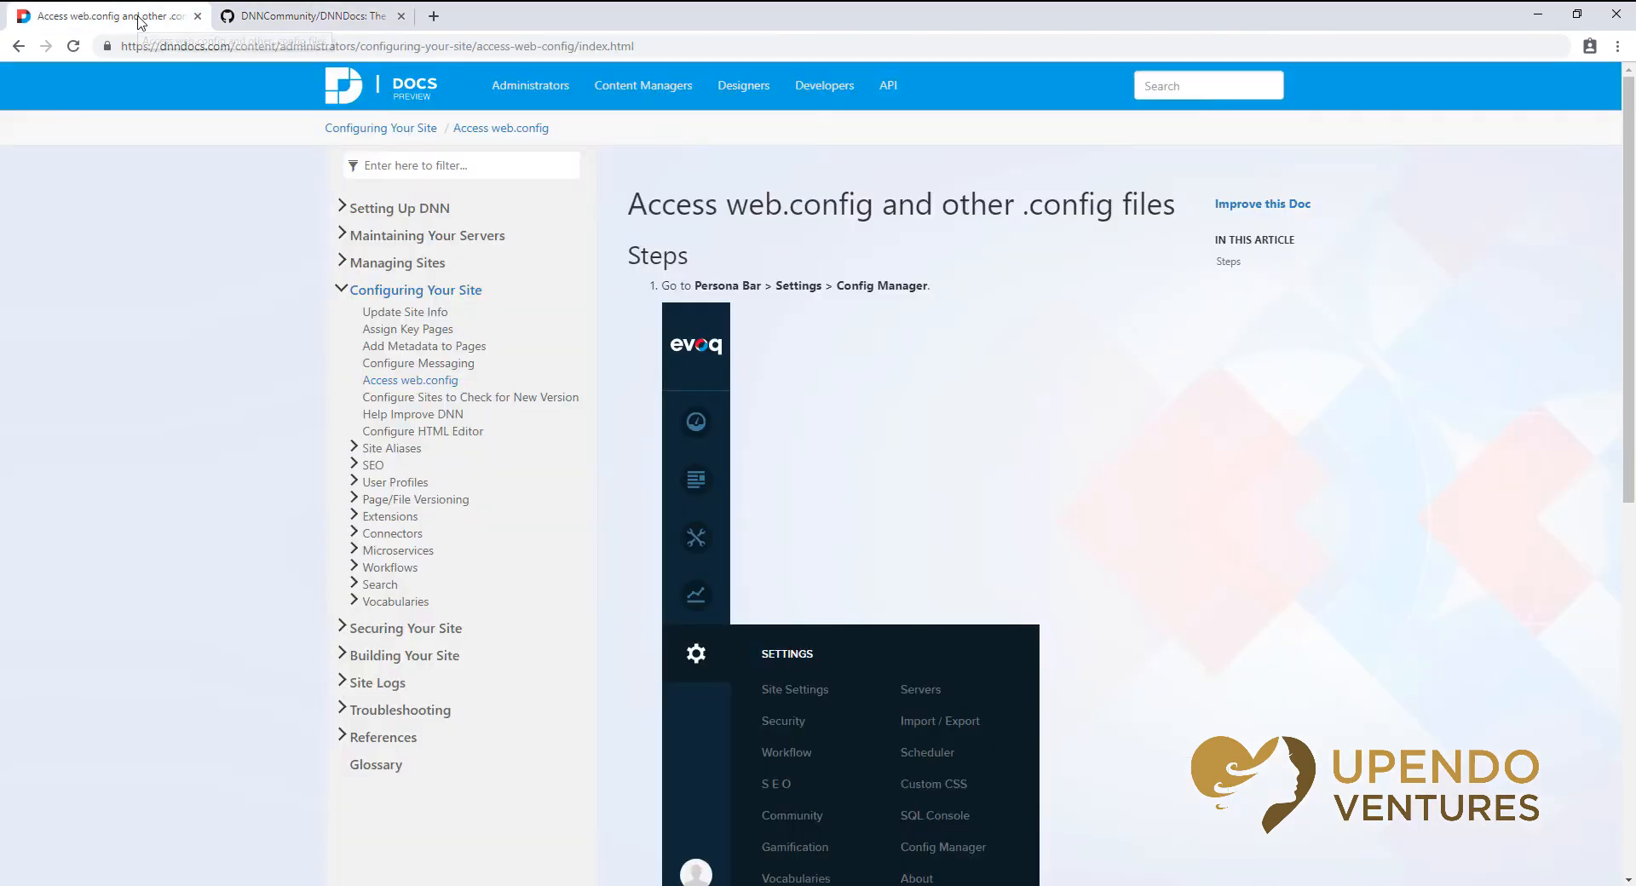
# From the docs home page, check the Contribute to the Docs page for the GitHub repository address, and return.
pyautogui.click(410, 96)
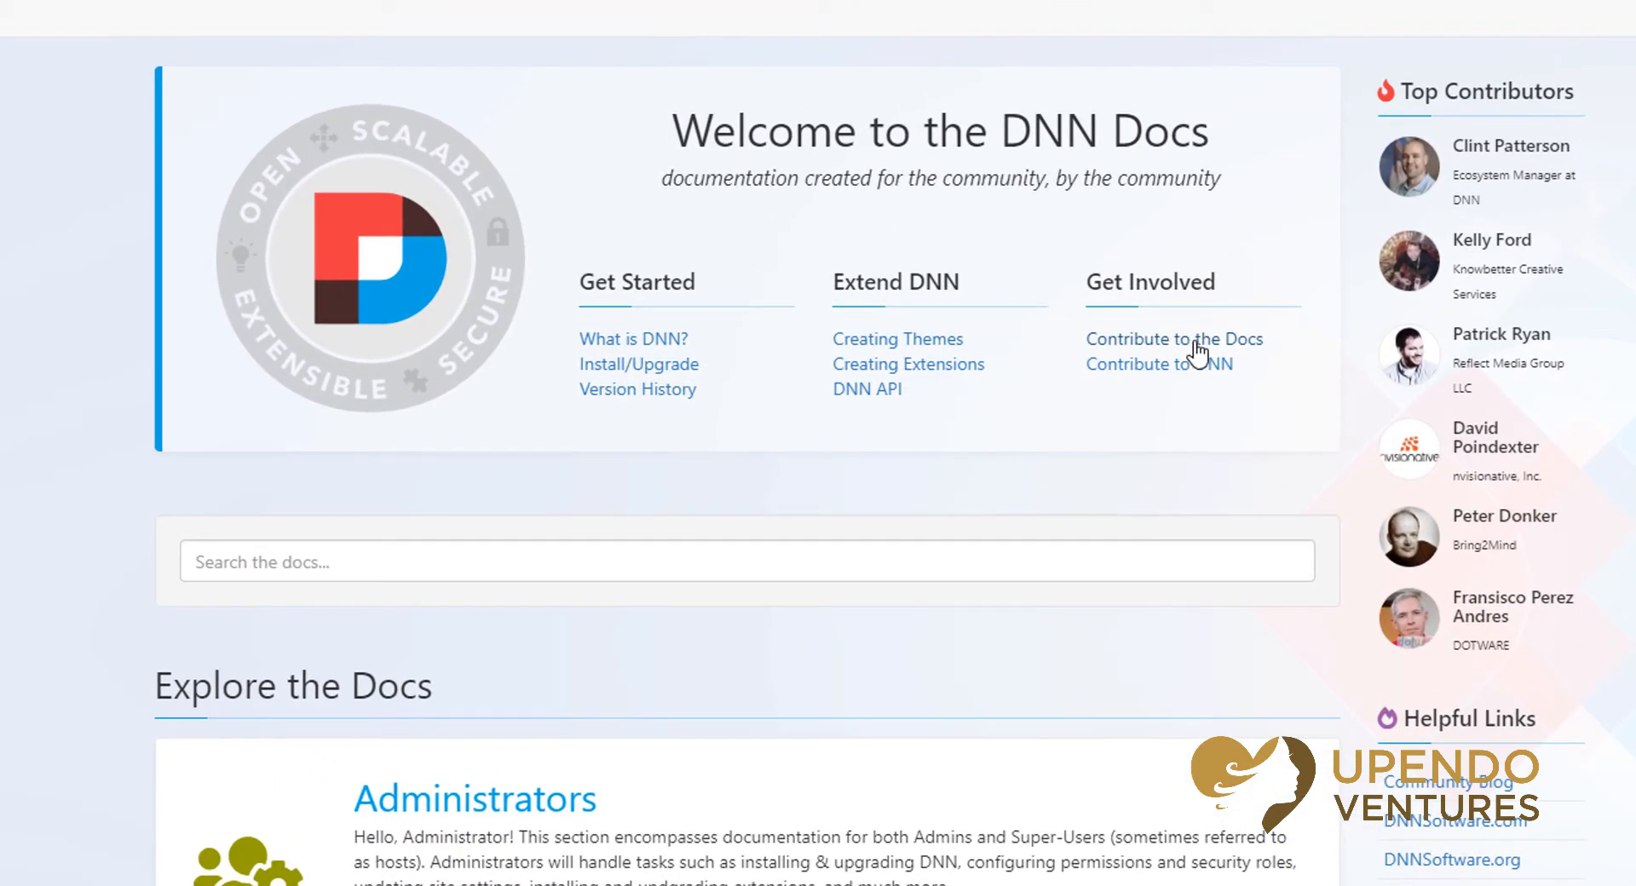
pyautogui.click(1197, 343)
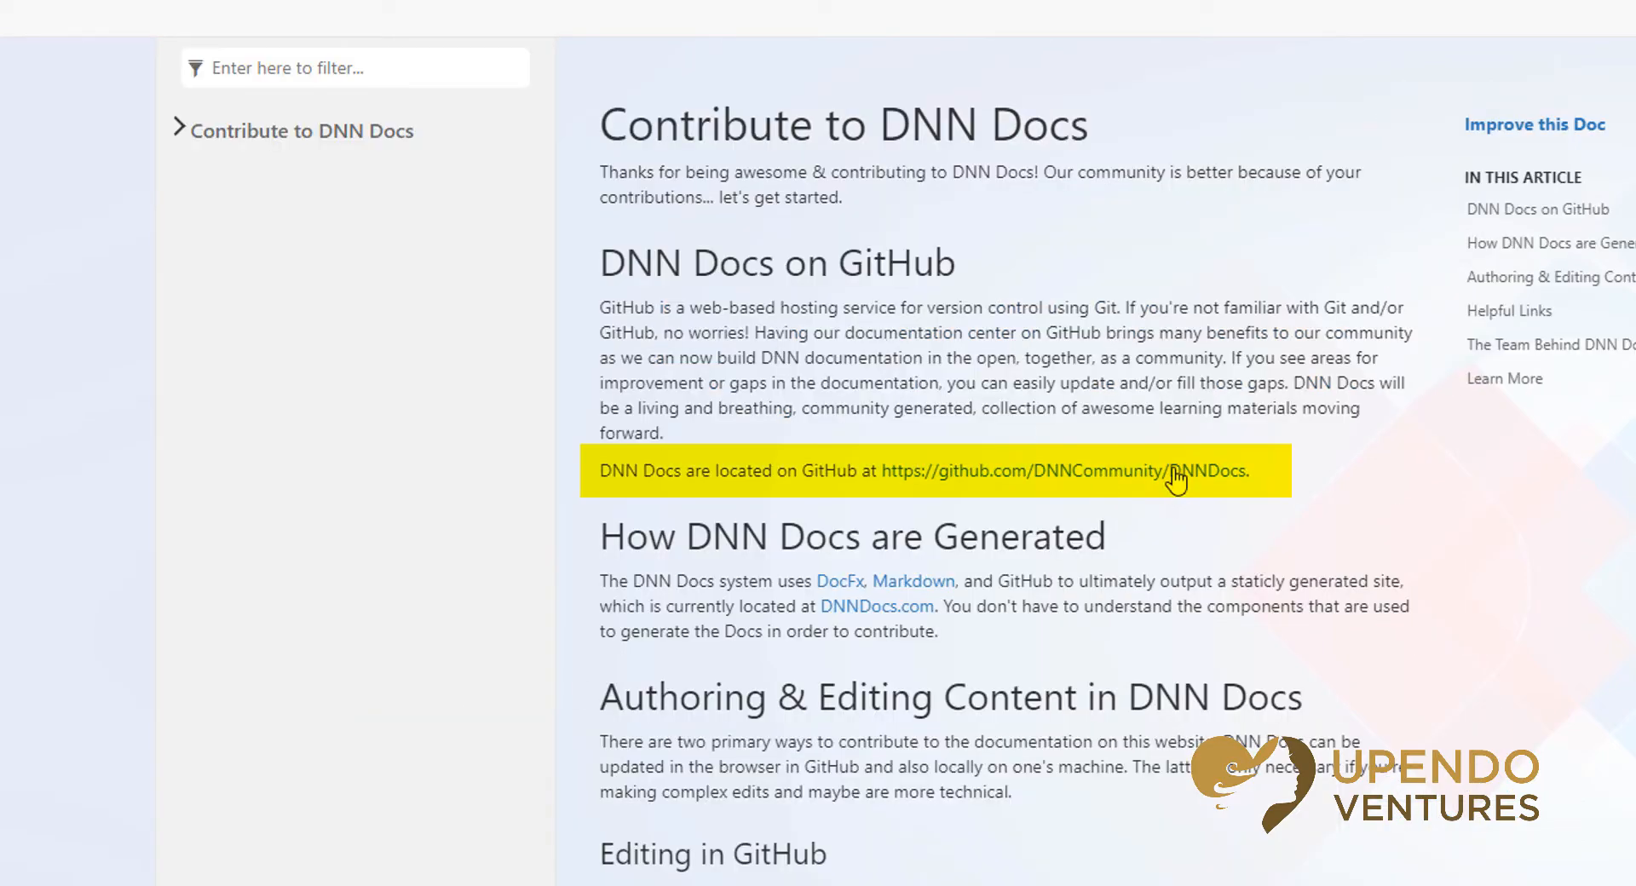
pyautogui.hotkey('alt', 'Left')
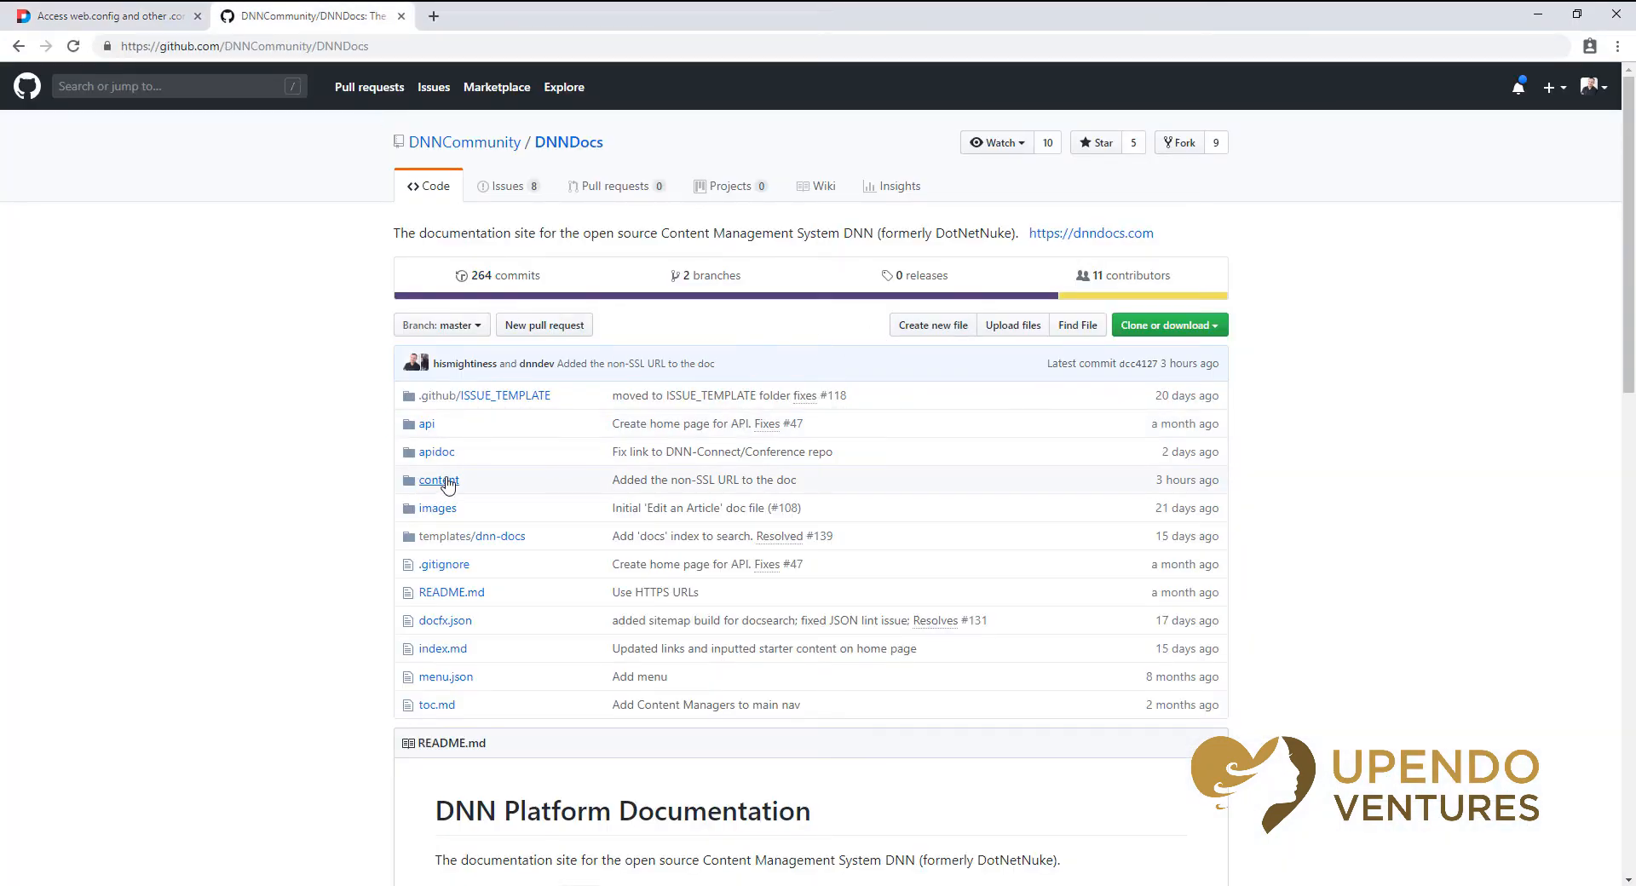
# Examine the article URL's path segments: content, administrators, configuring-your-site and access-web-config.
pyautogui.click(162, 17)
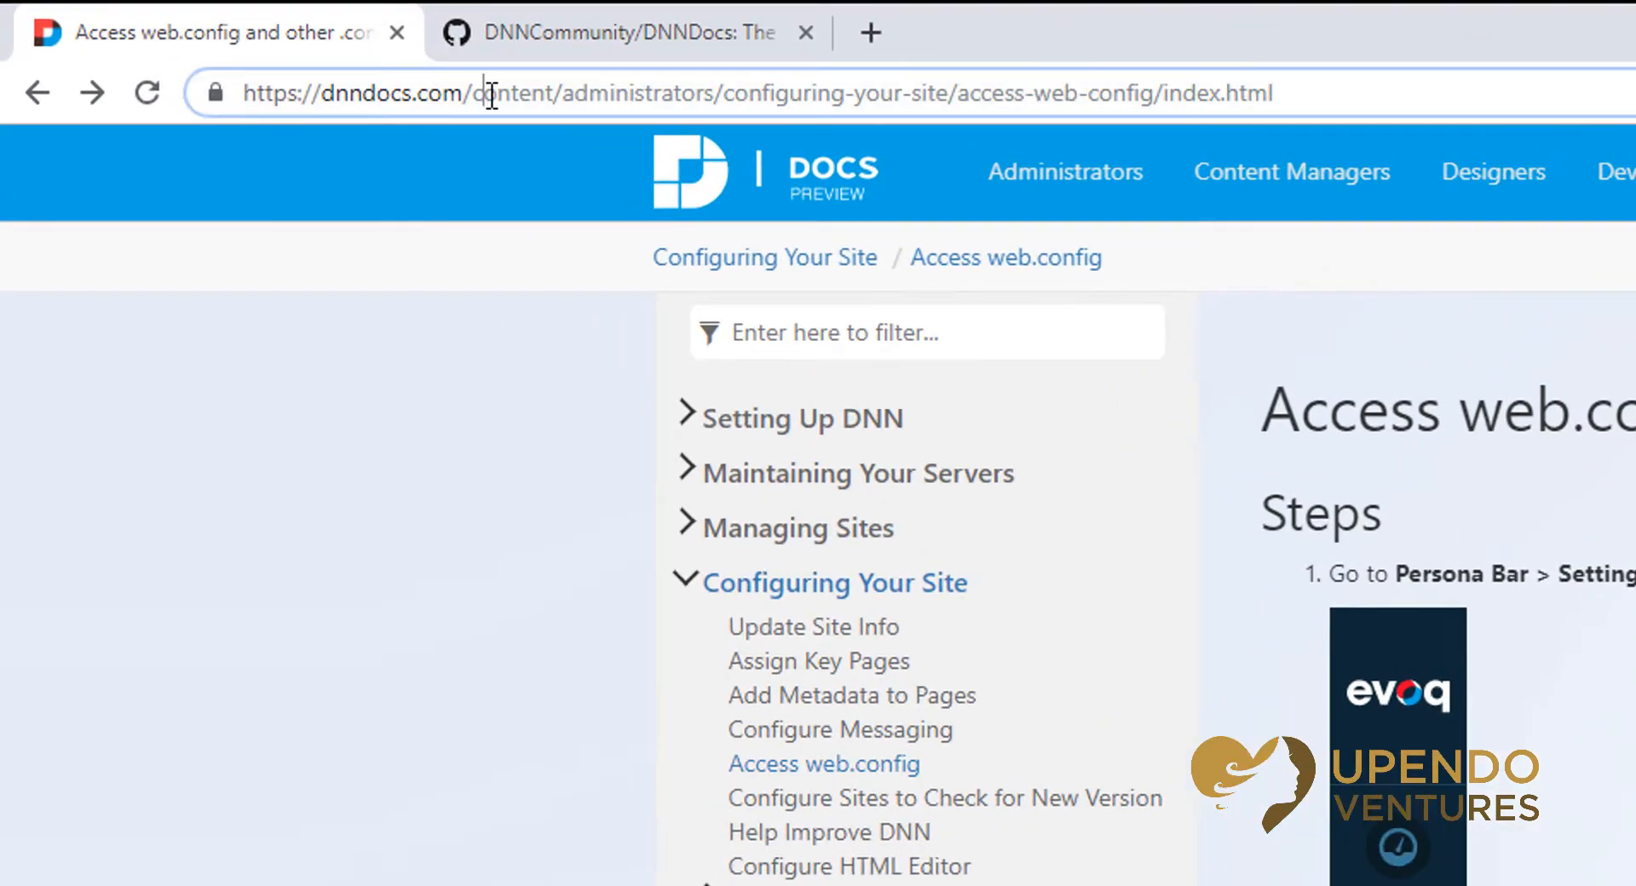
pyautogui.doubleClick(244, 46)
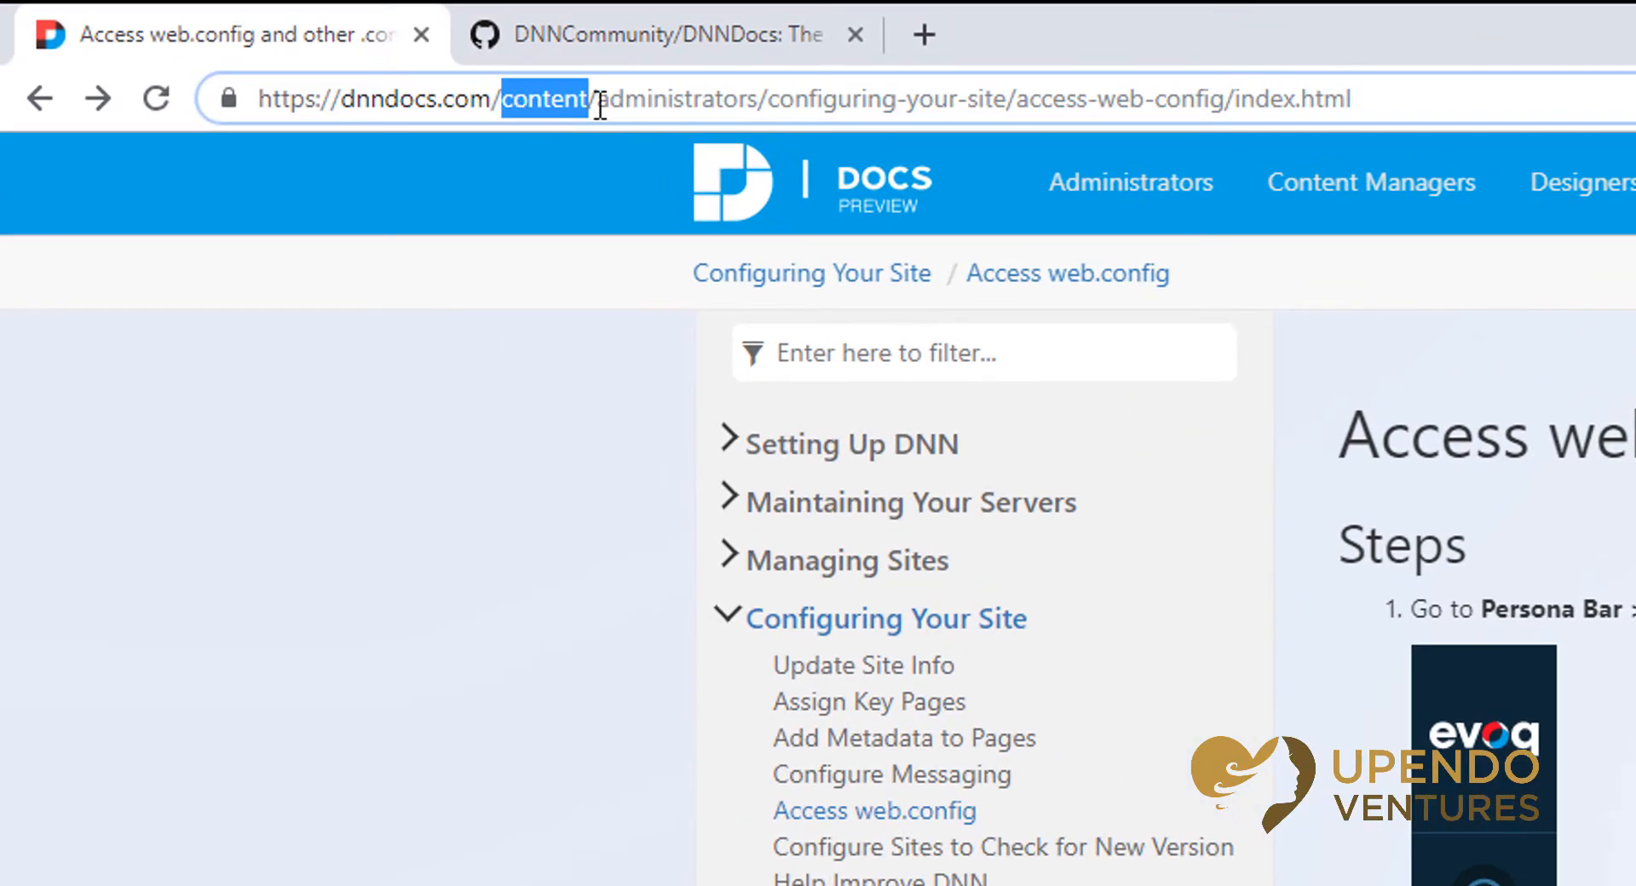
pyautogui.doubleClick(660, 99)
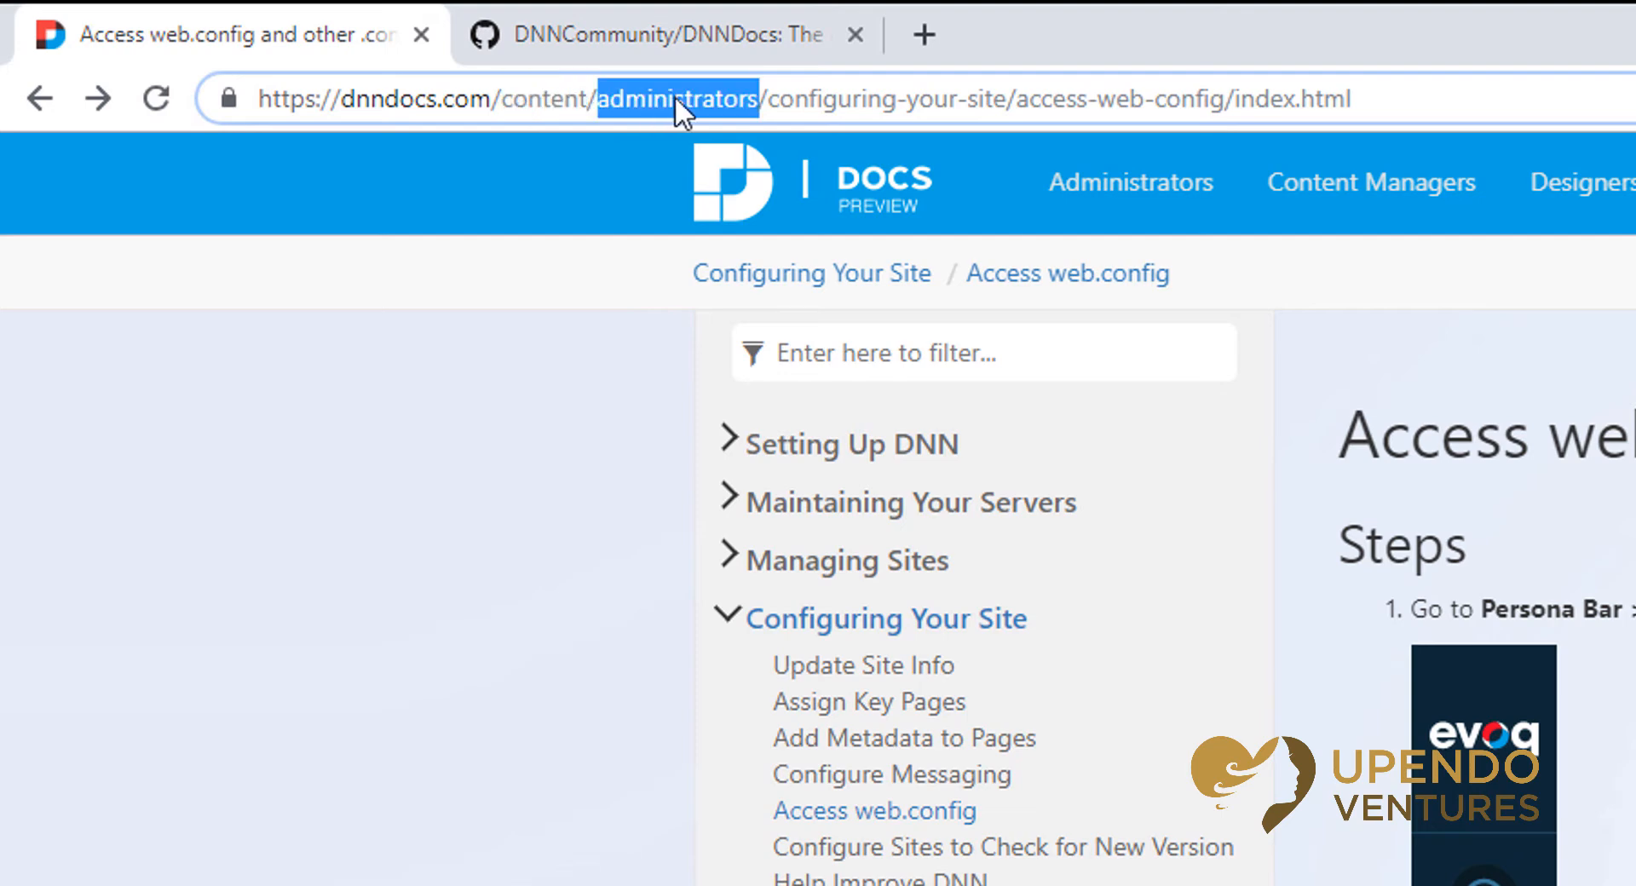
pyautogui.doubleClick(839, 98)
pyautogui.doubleClick(1062, 99)
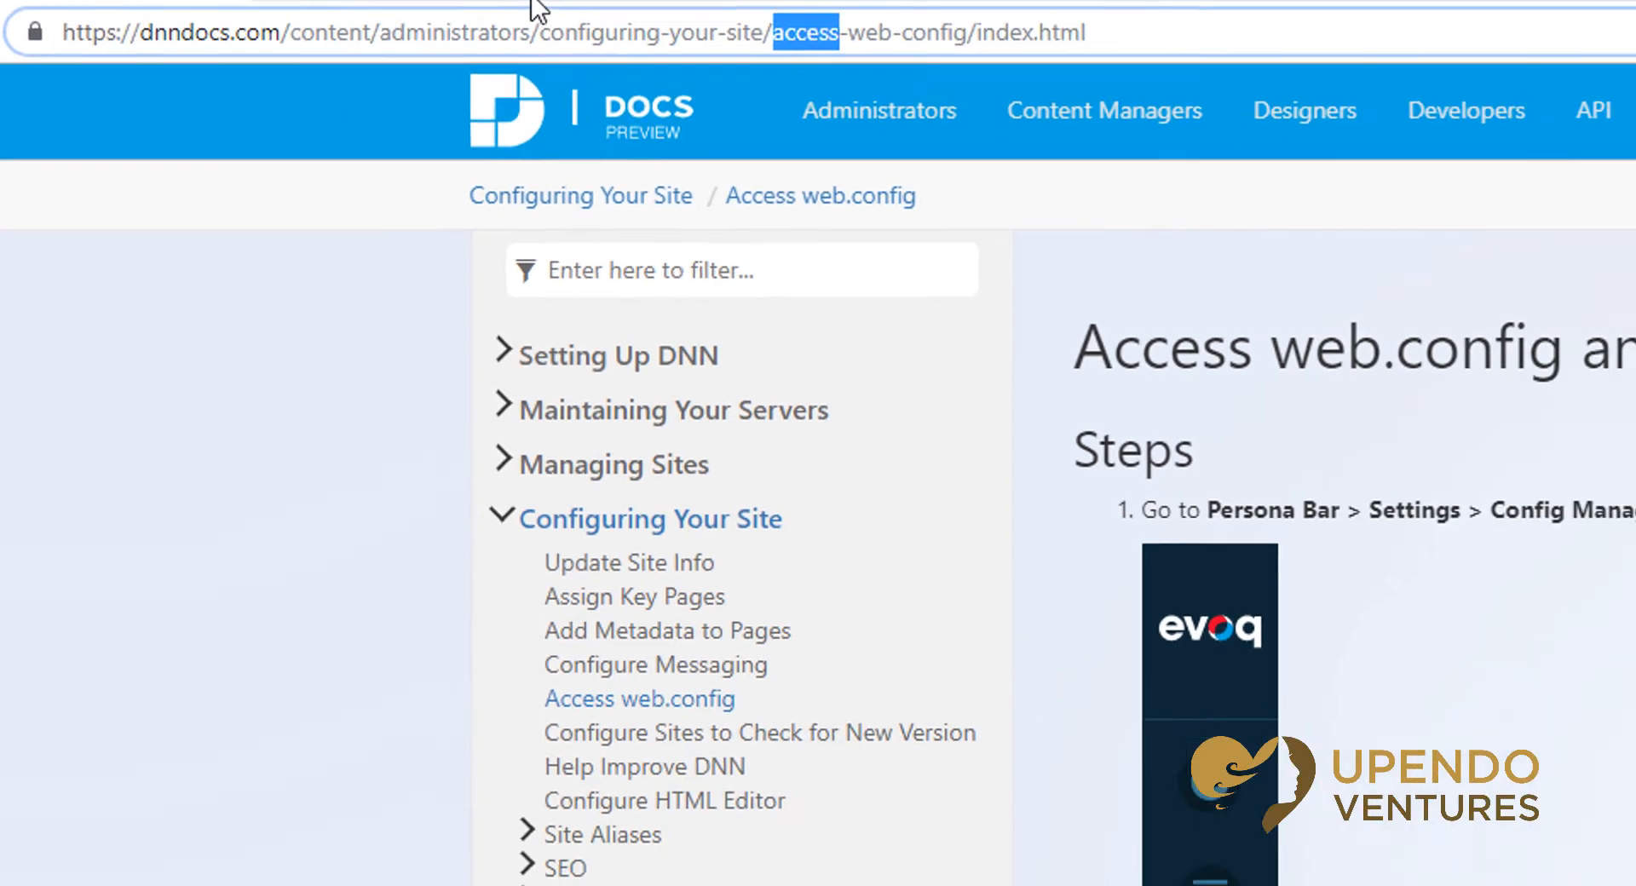
# In the DNNDocs repository, open content/administrators/configuring-your-site/access-web-config/index.md and look through the rendered article.
pyautogui.click(664, 34)
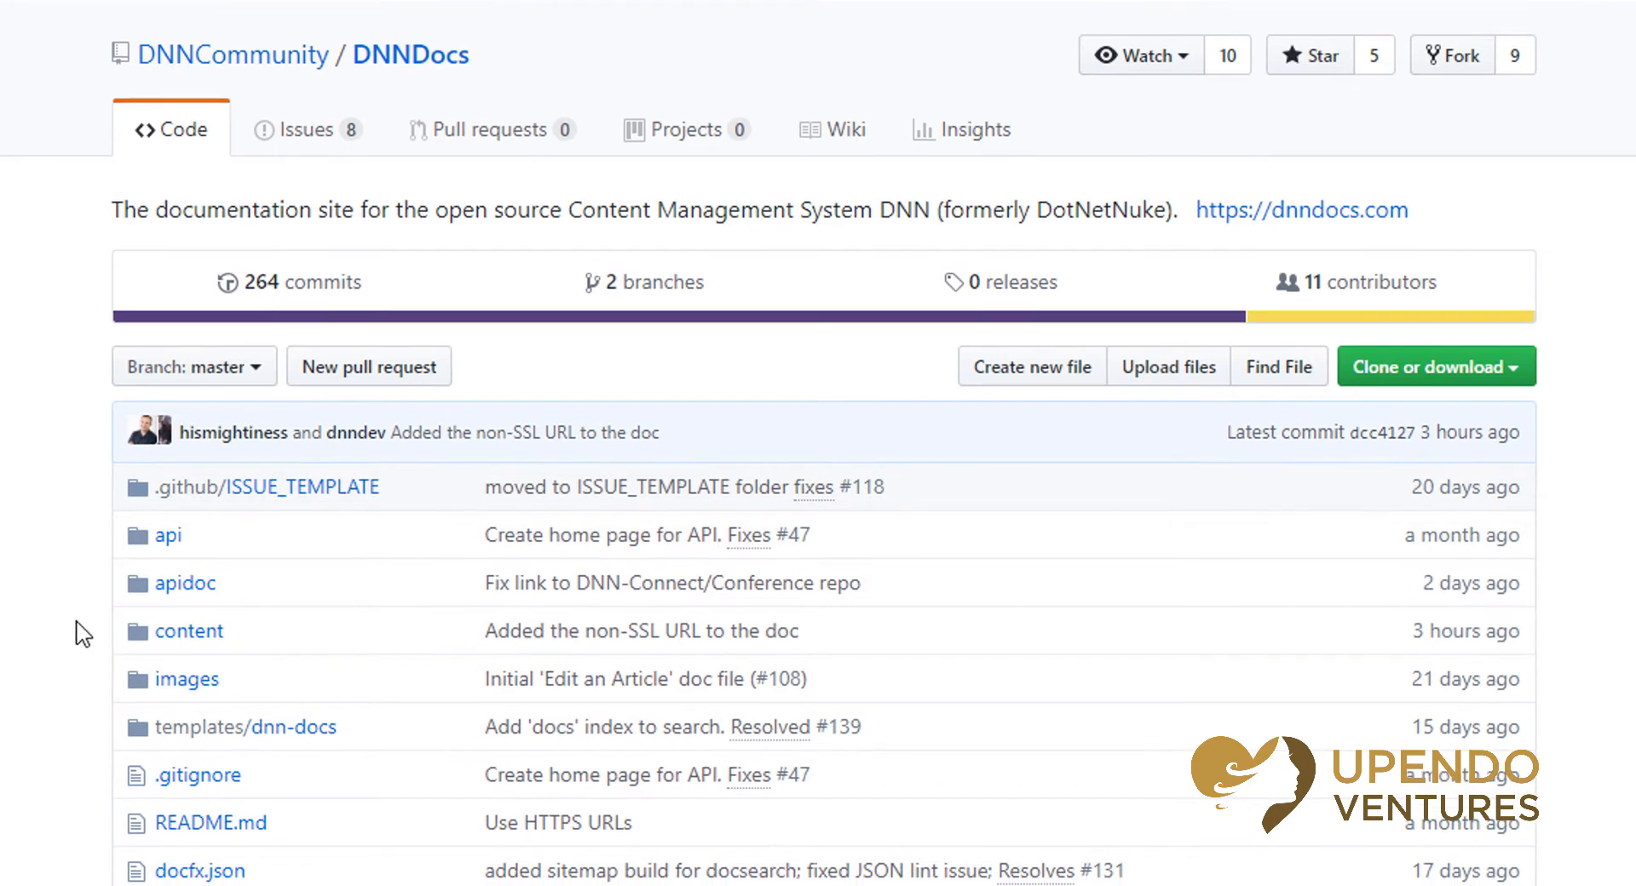
pyautogui.click(175, 643)
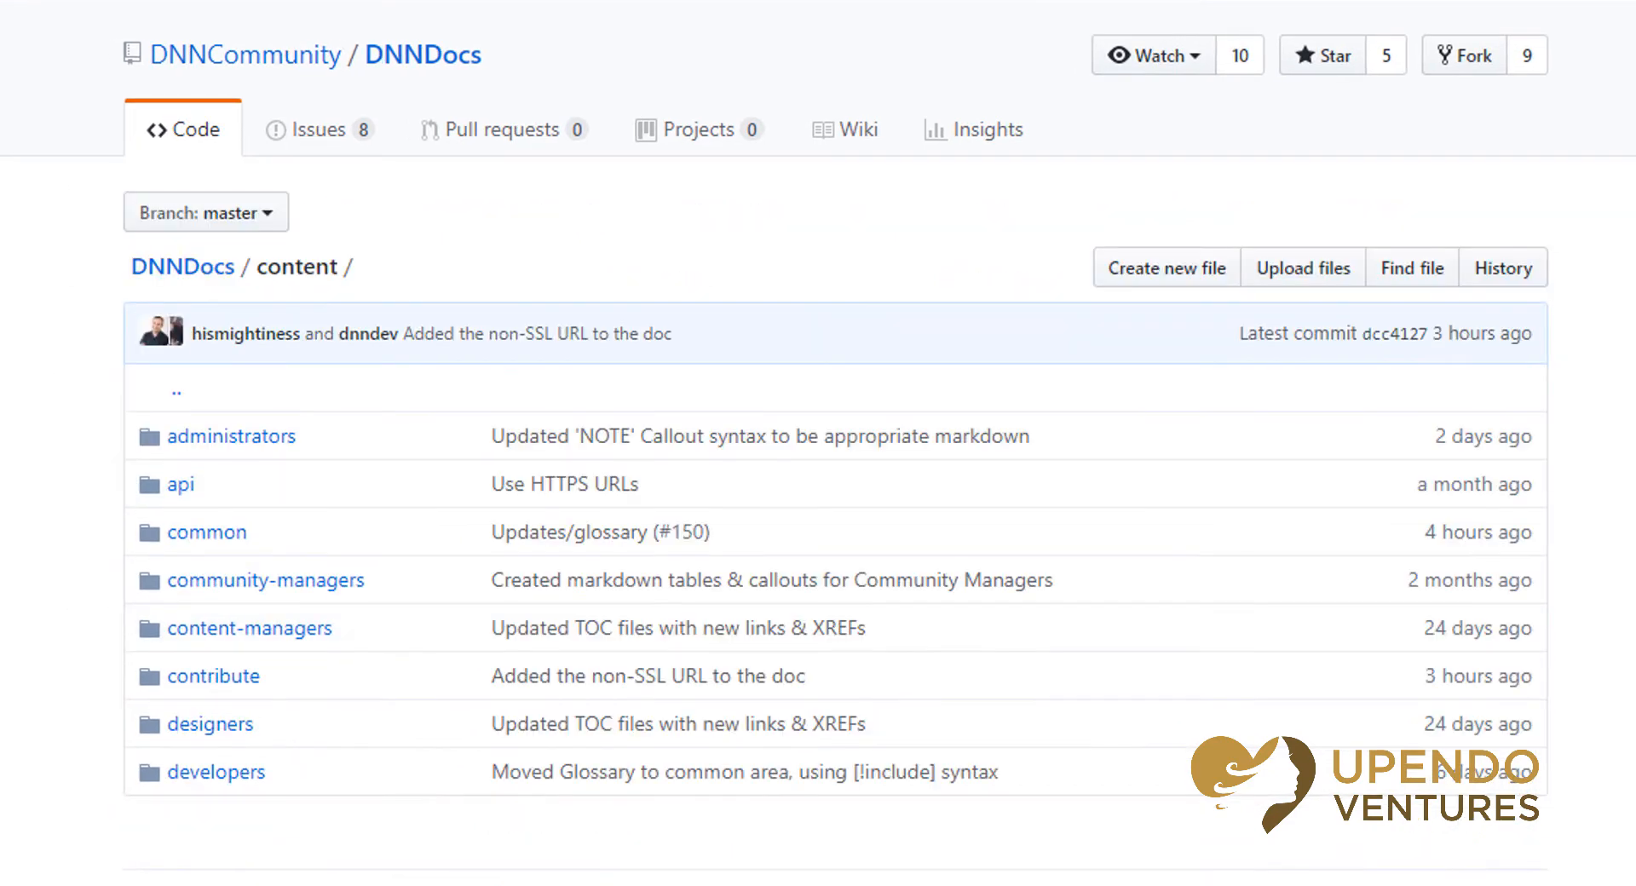
pyautogui.click(231, 437)
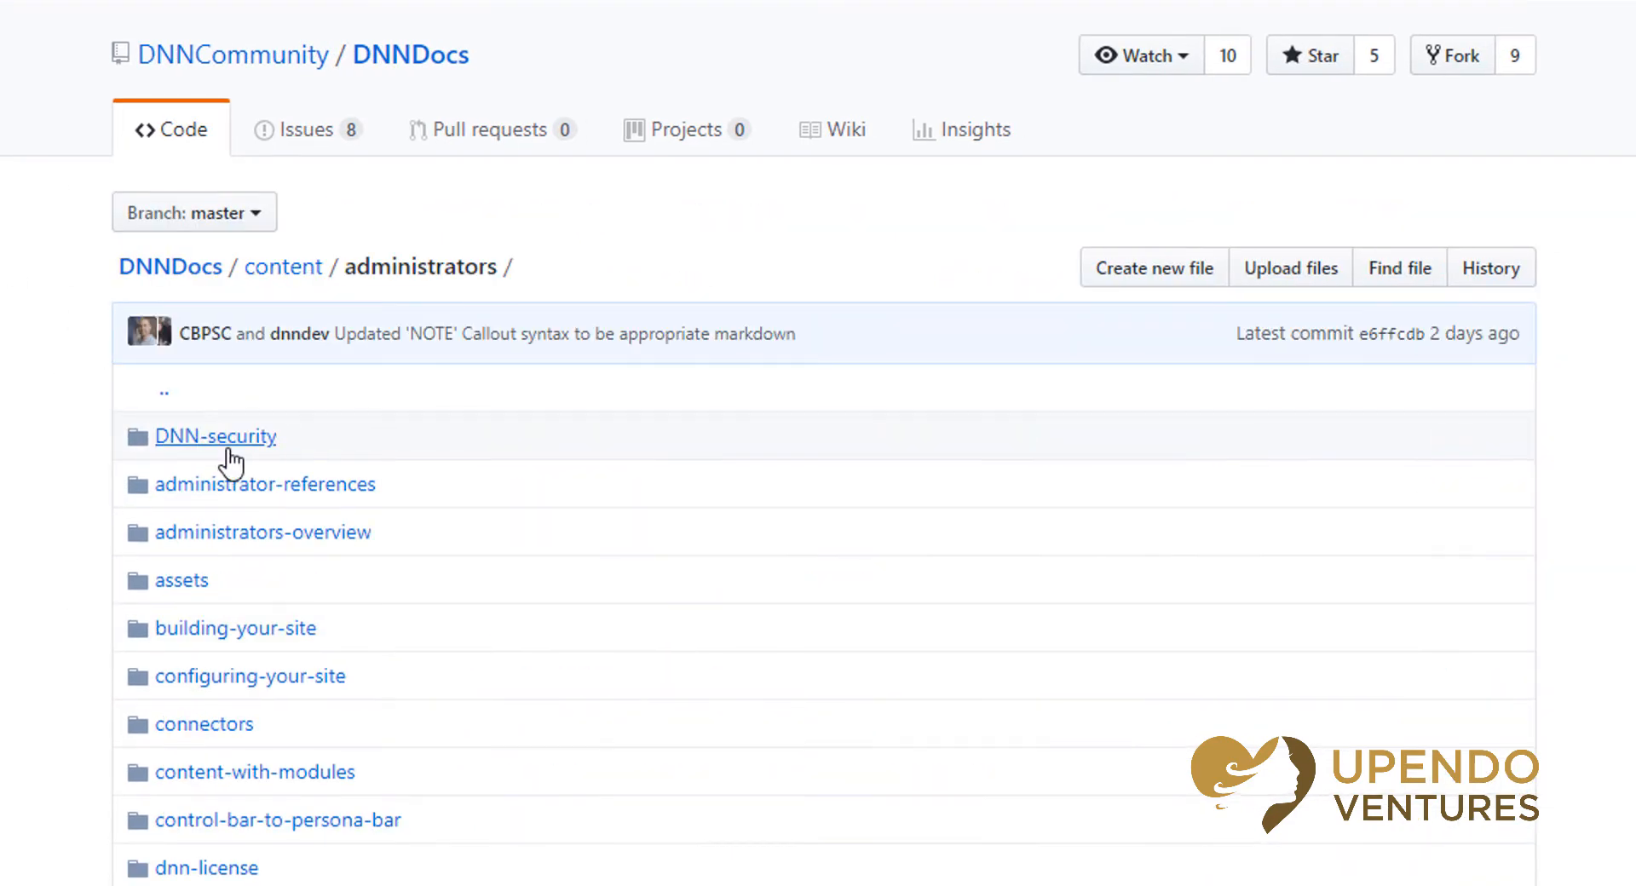
pyautogui.click(272, 677)
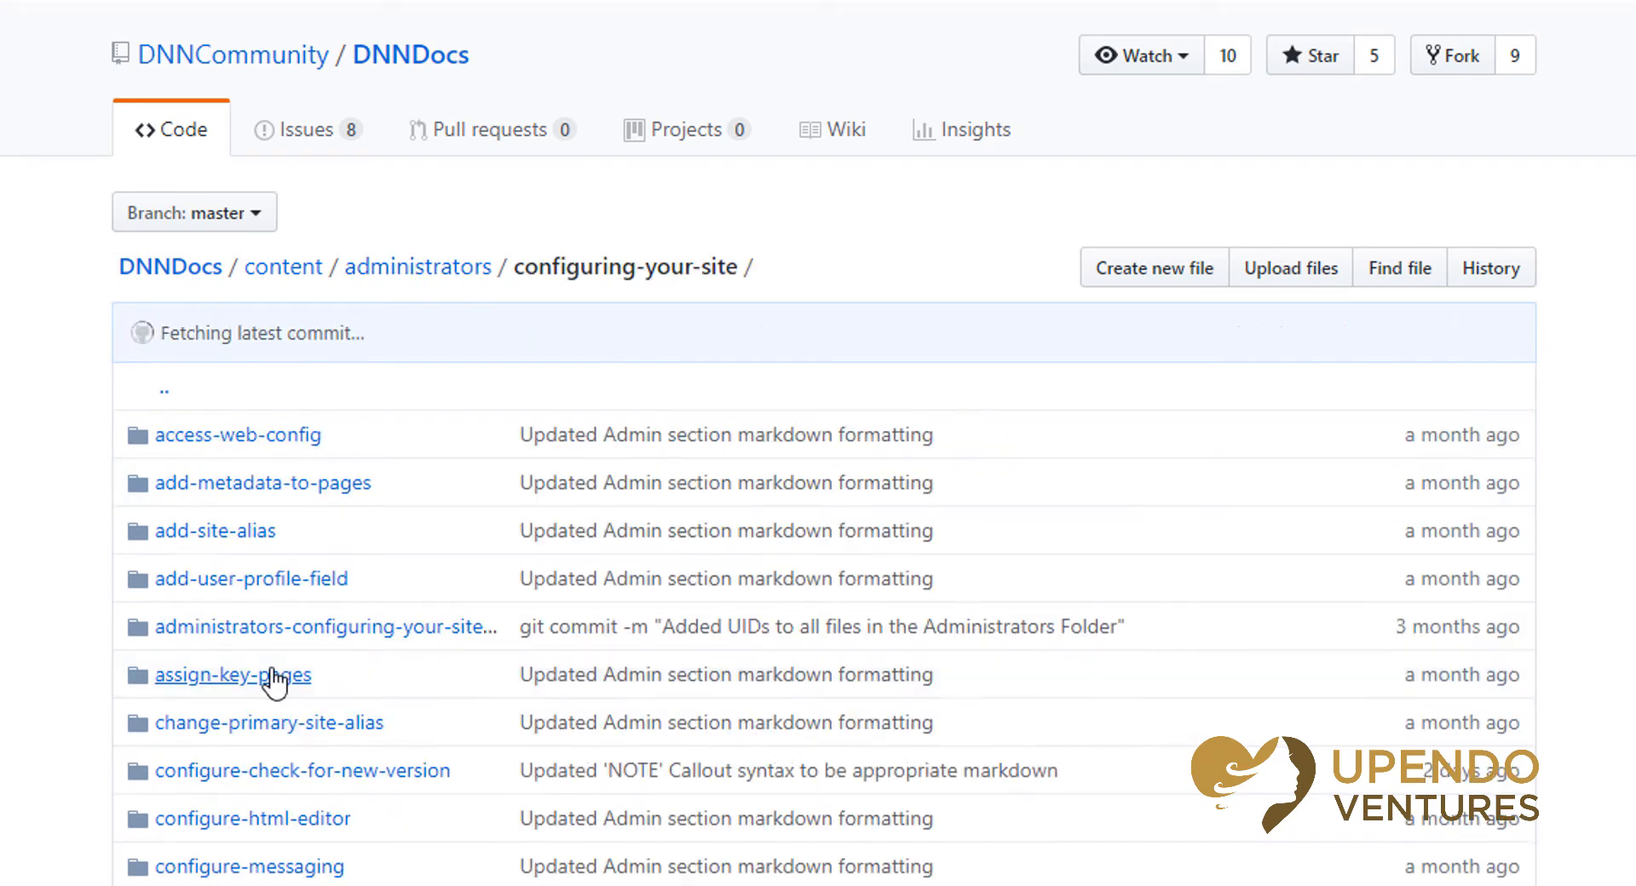
pyautogui.click(271, 437)
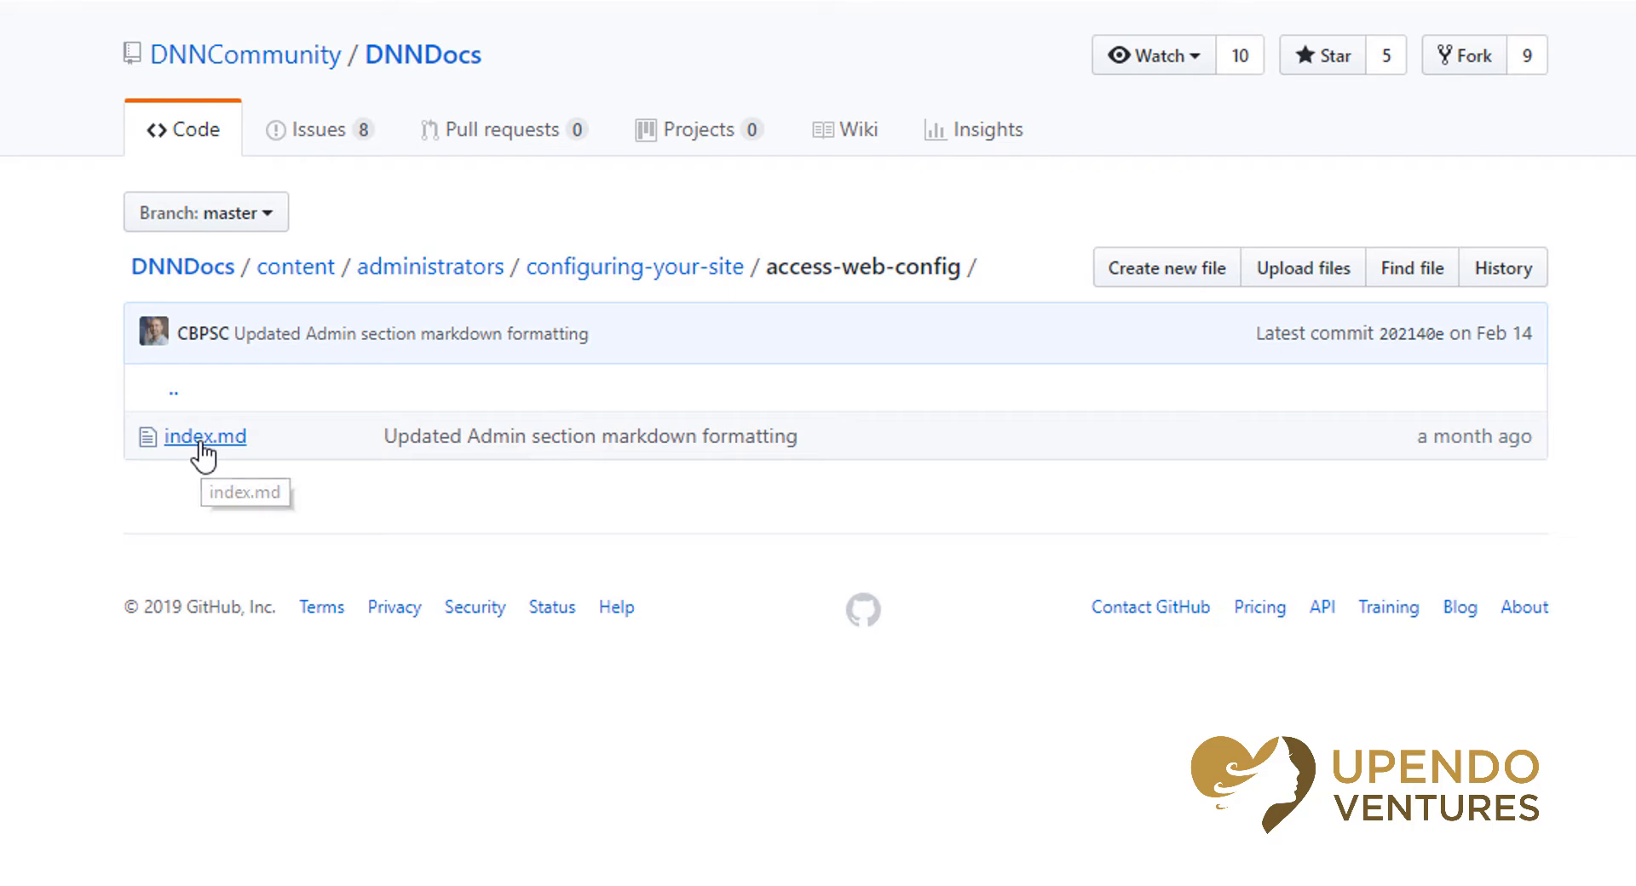
pyautogui.click(205, 436)
pyautogui.scroll(-20, 818, 444)
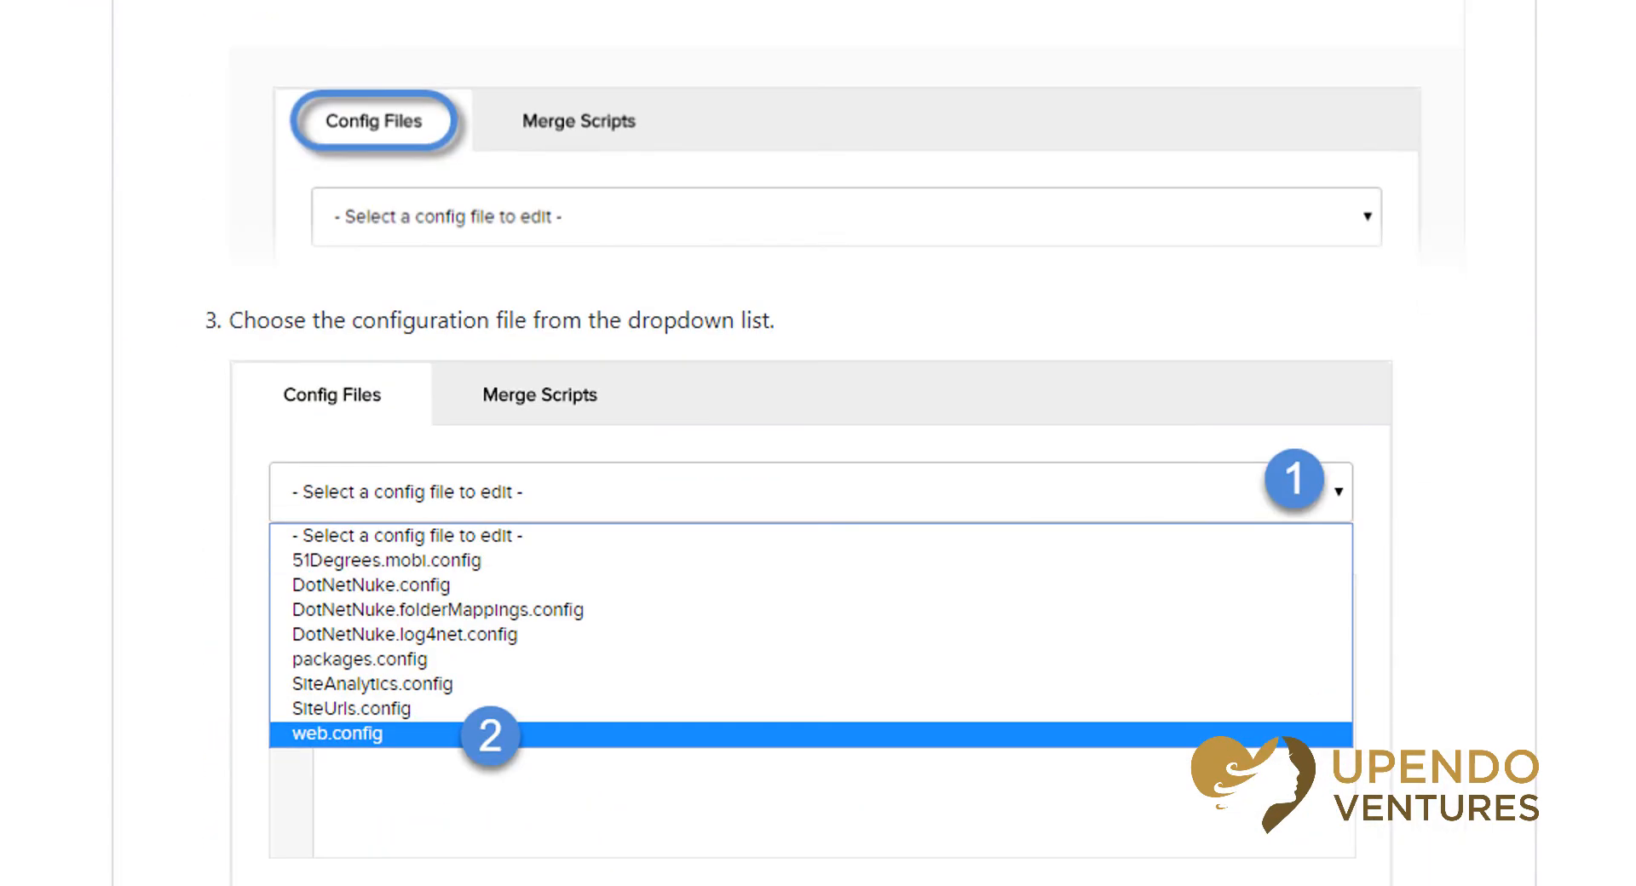
pyautogui.scroll(20, 818, 443)
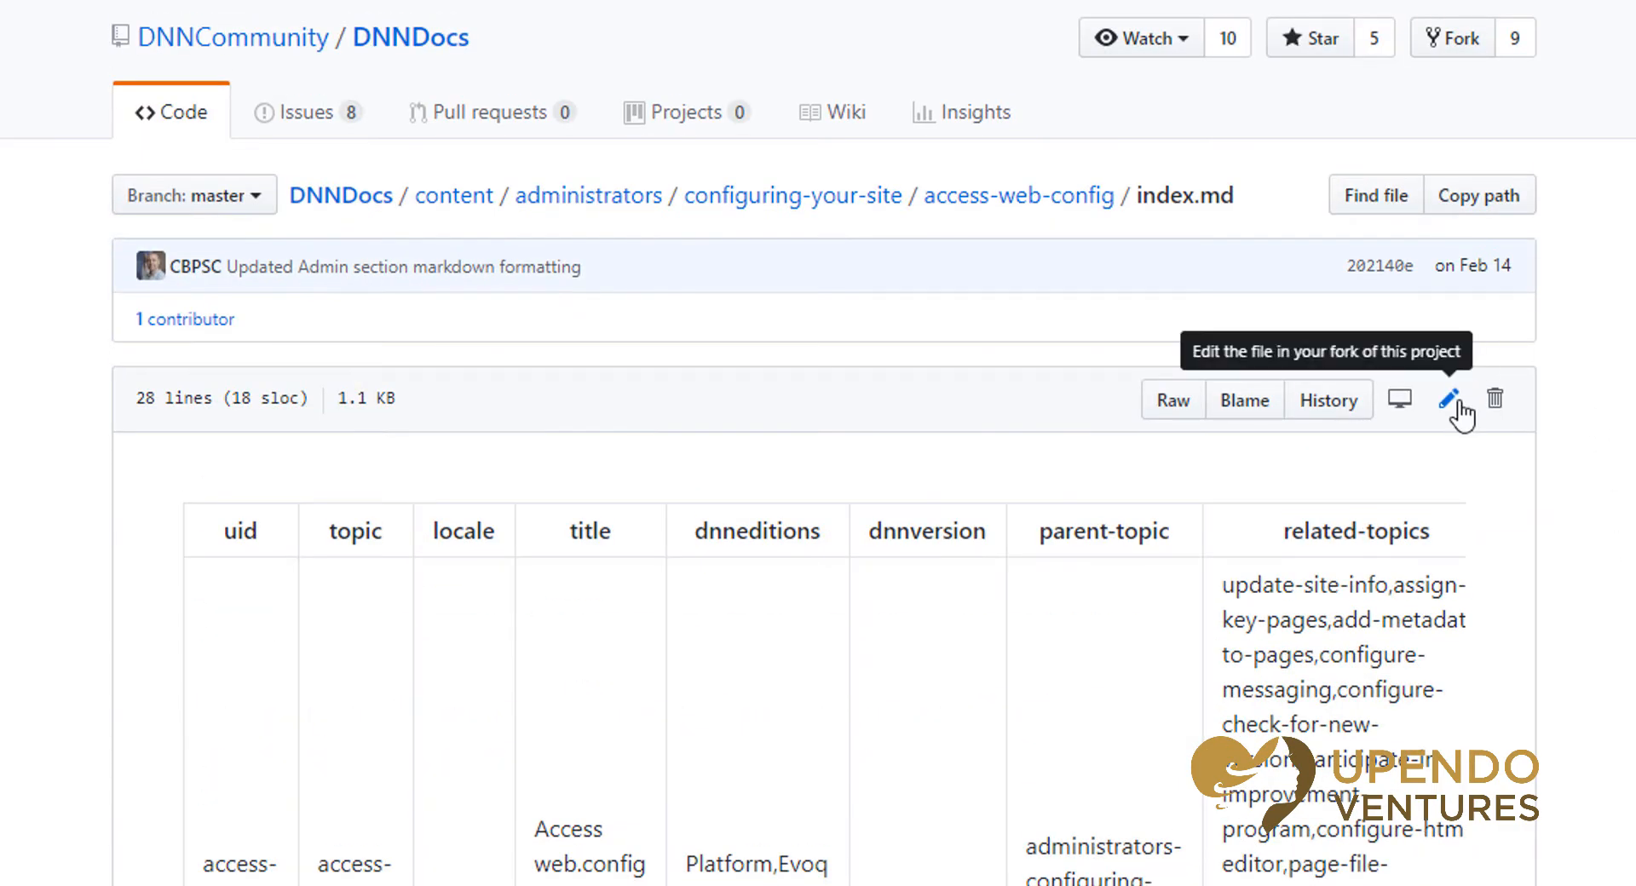
# Open index.md for editing in the fork and look through its Markdown source.
pyautogui.click(1451, 401)
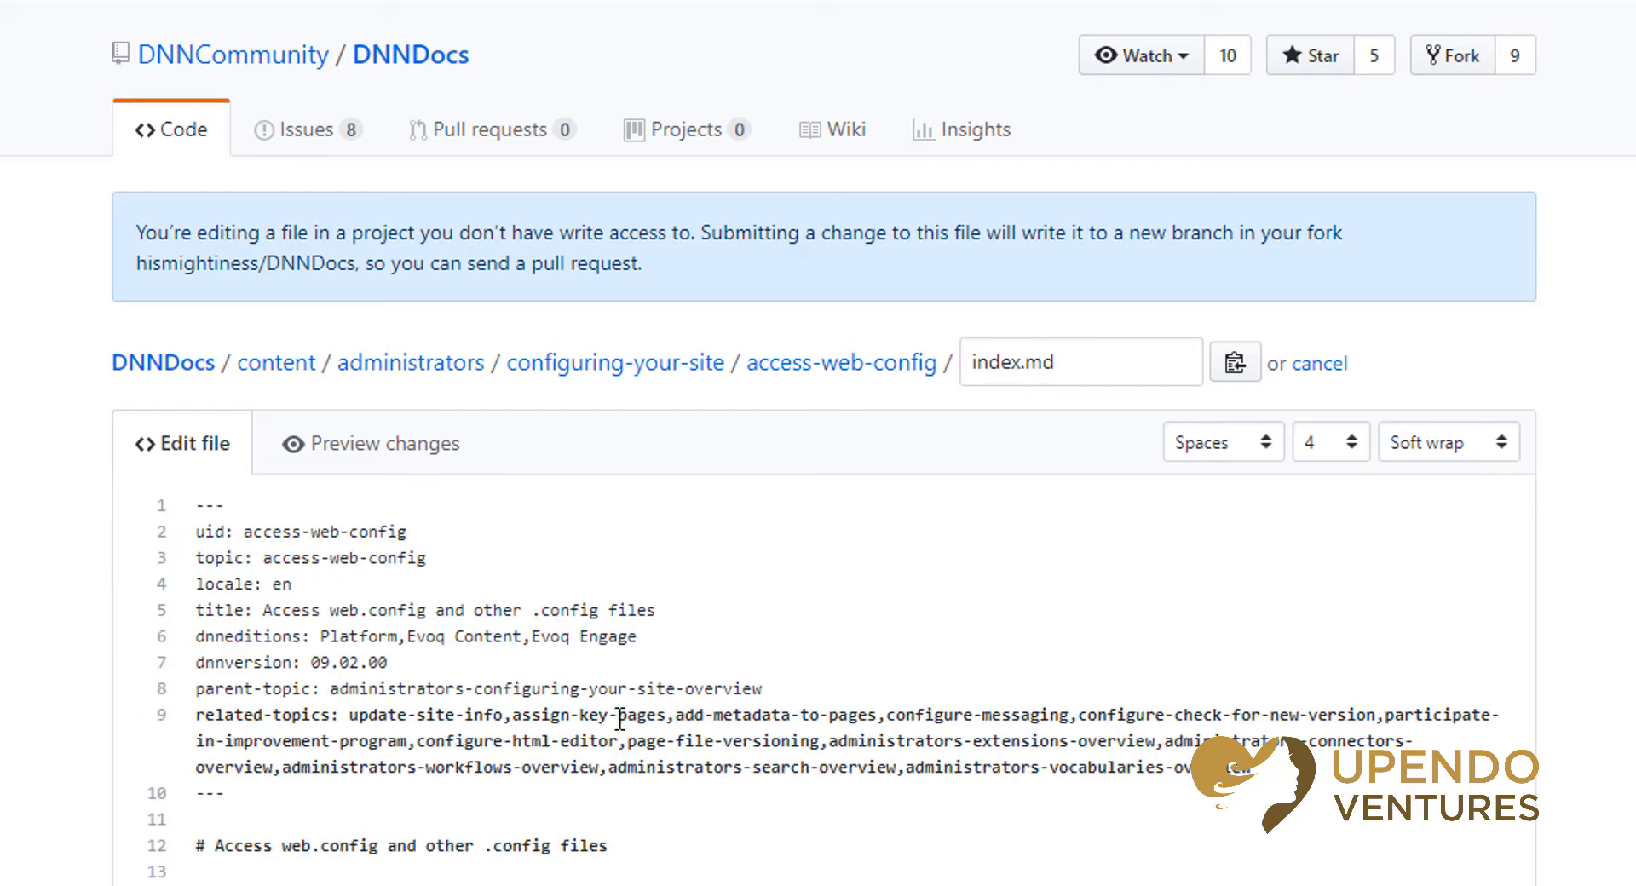
pyautogui.scroll(-10, 851, 811)
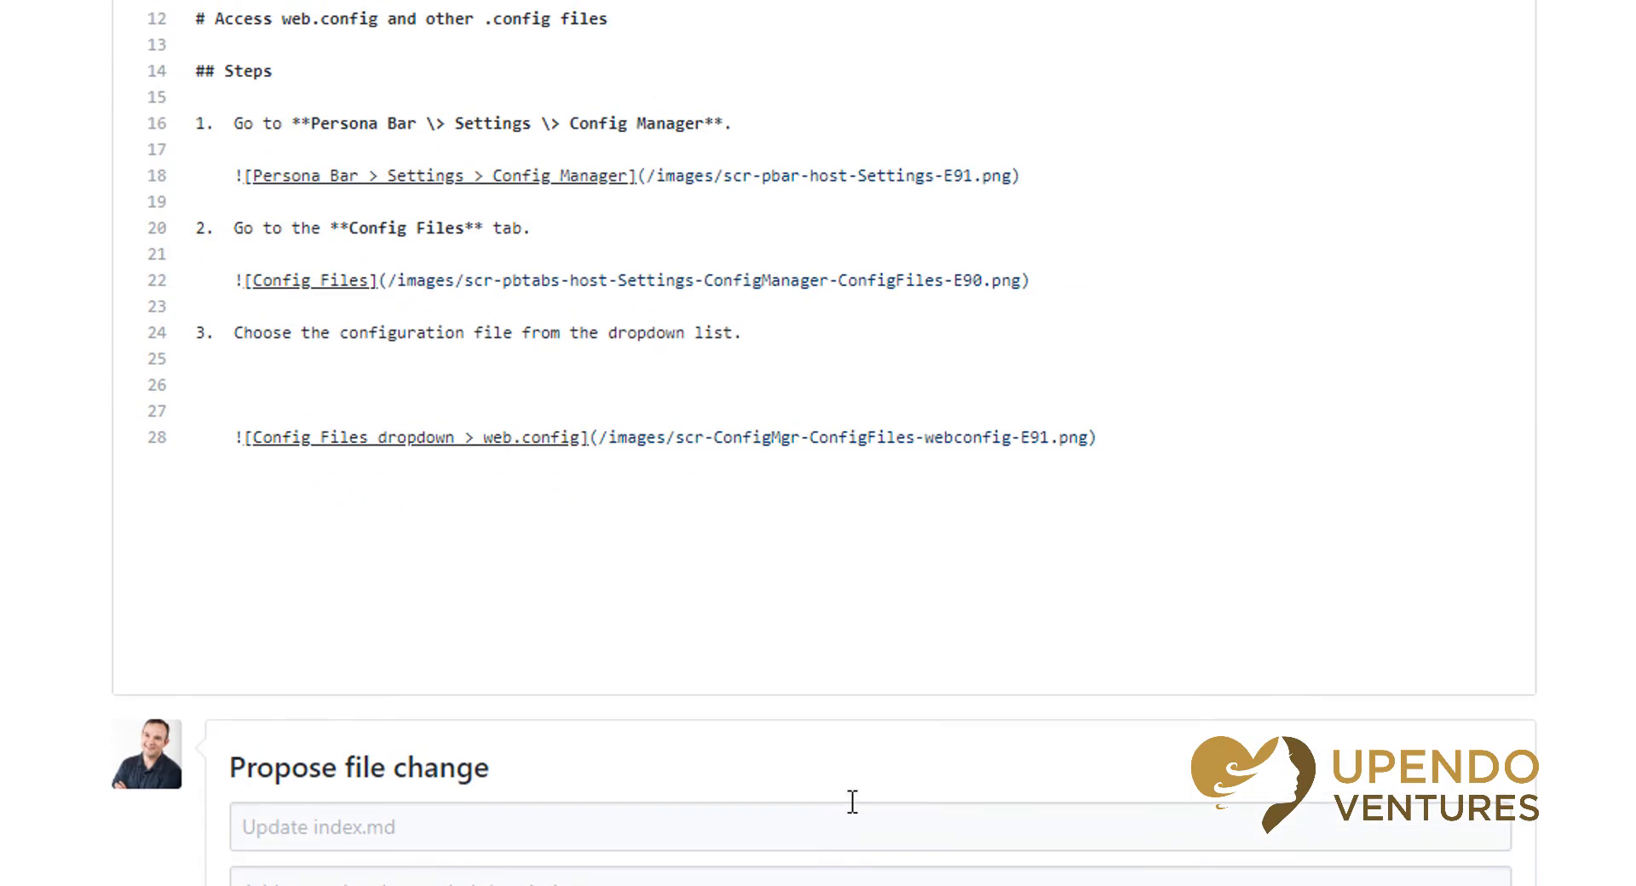
pyautogui.scroll(8, 858, 796)
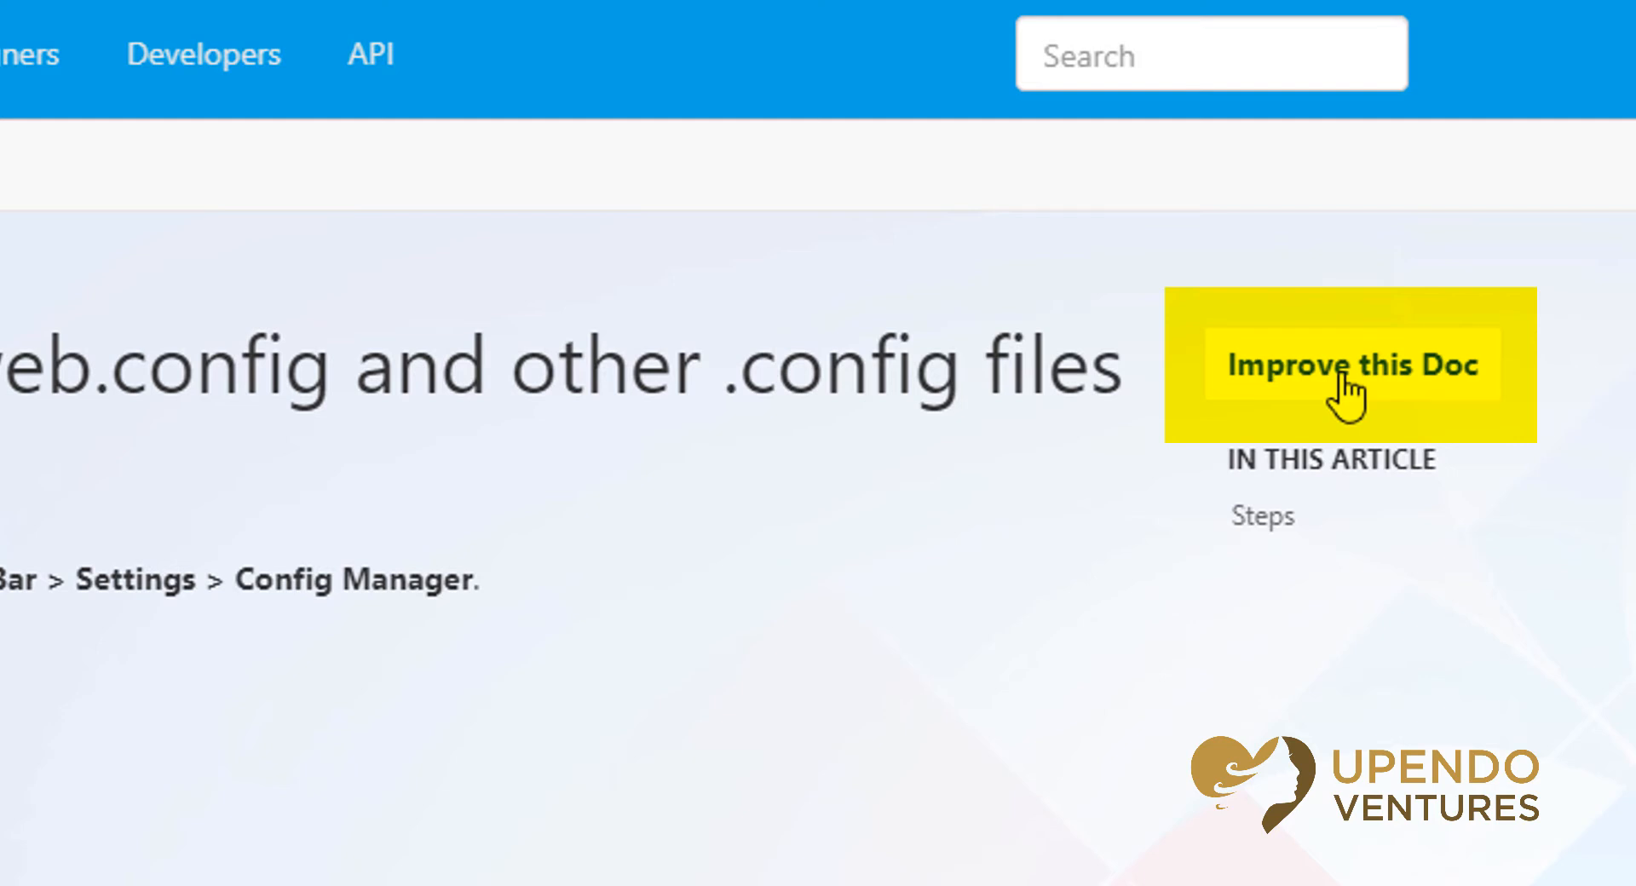
# From the Access web.config docs page, go to the article's GitHub source and open index.md for editing.
pyautogui.click(1343, 376)
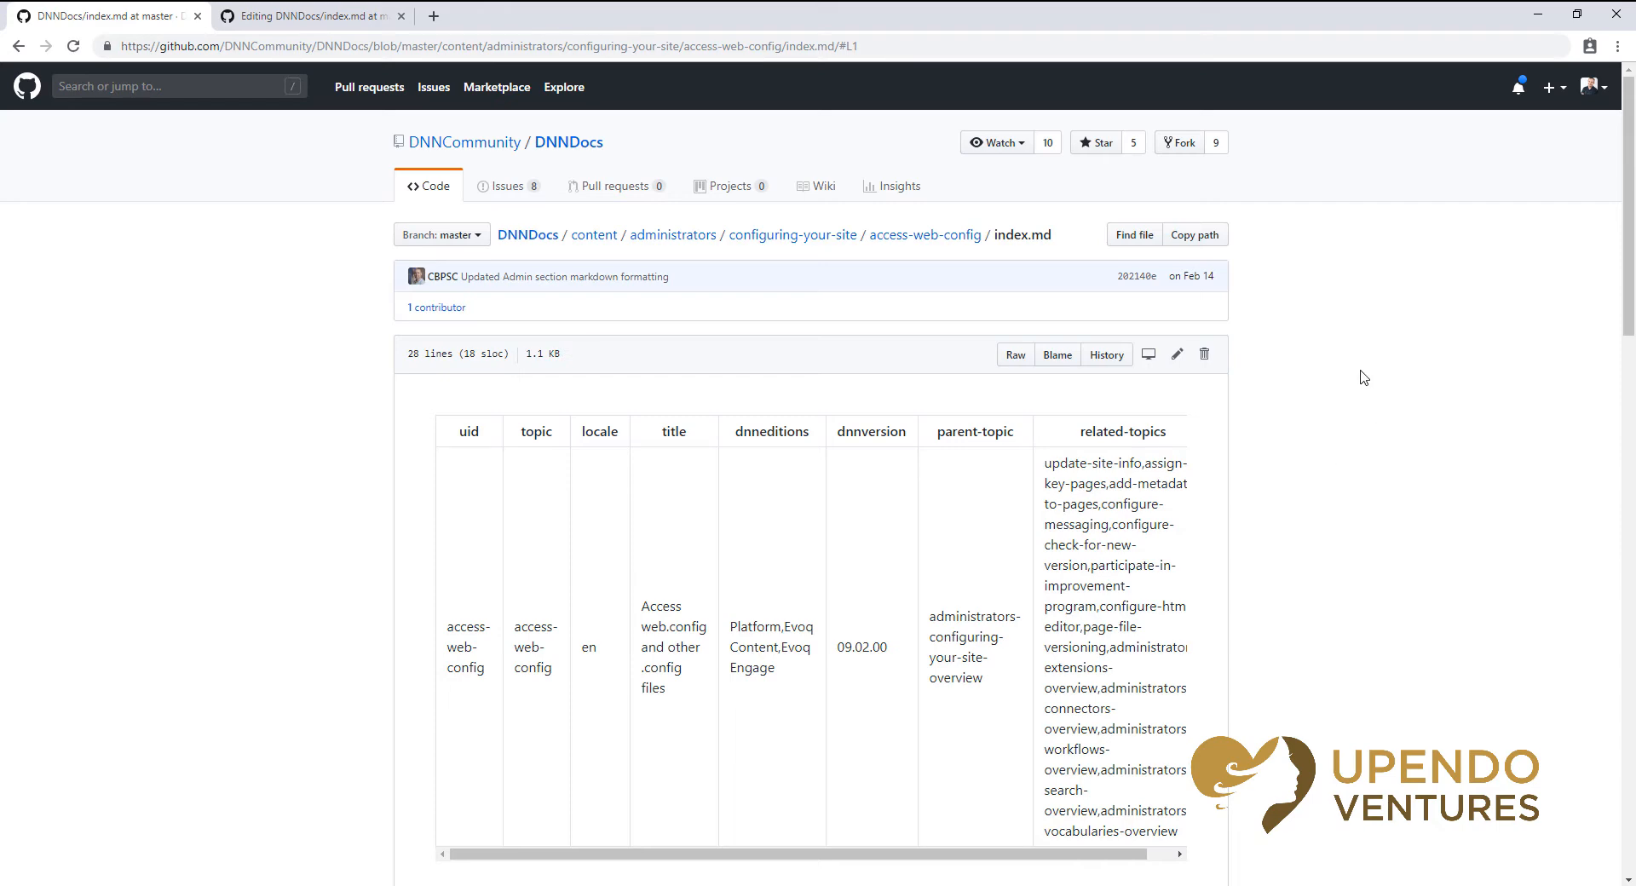
pyautogui.scroll(-5, 1363, 376)
pyautogui.scroll(5, 1358, 372)
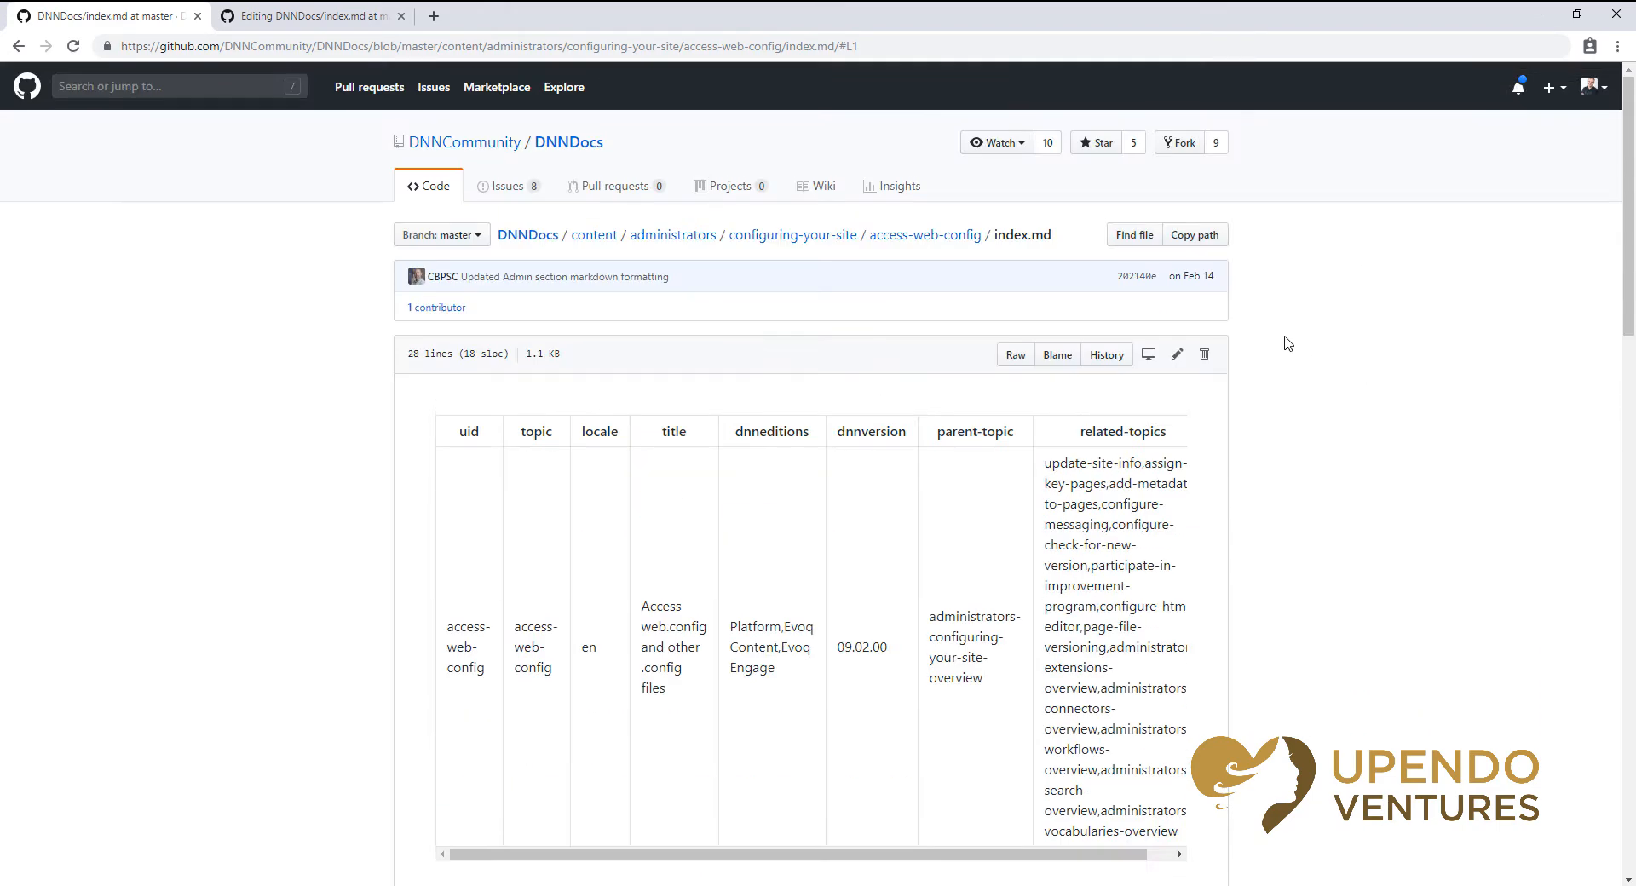
pyautogui.click(1177, 354)
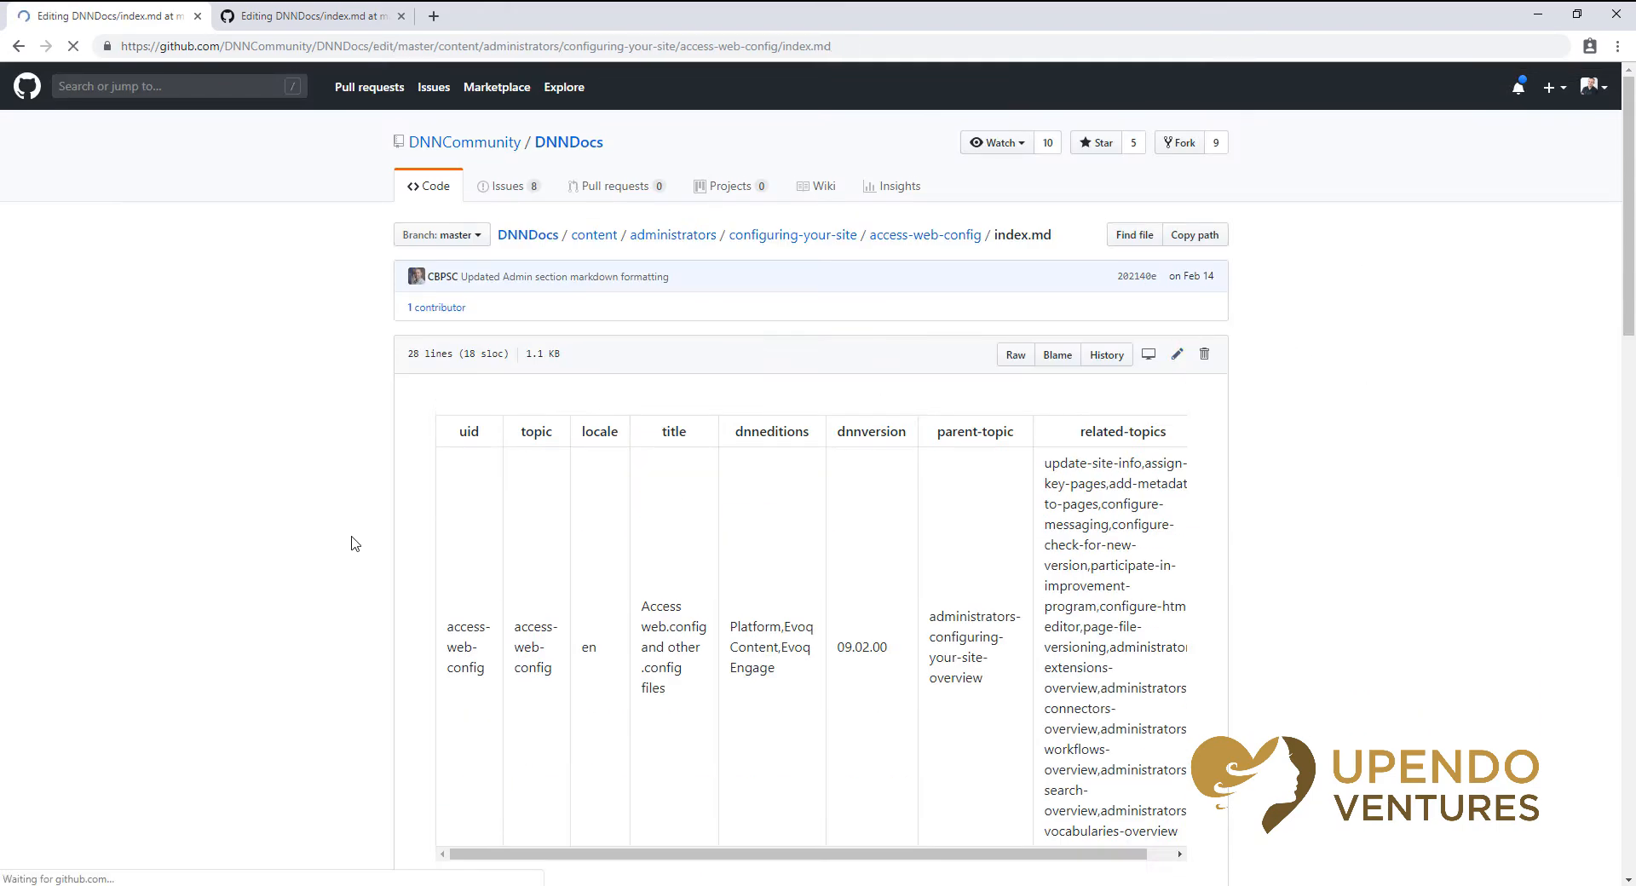
# Undo the extra blank lines above the final Config Files dropdown image in index.md.
pyautogui.scroll(-4, 1113, 549)
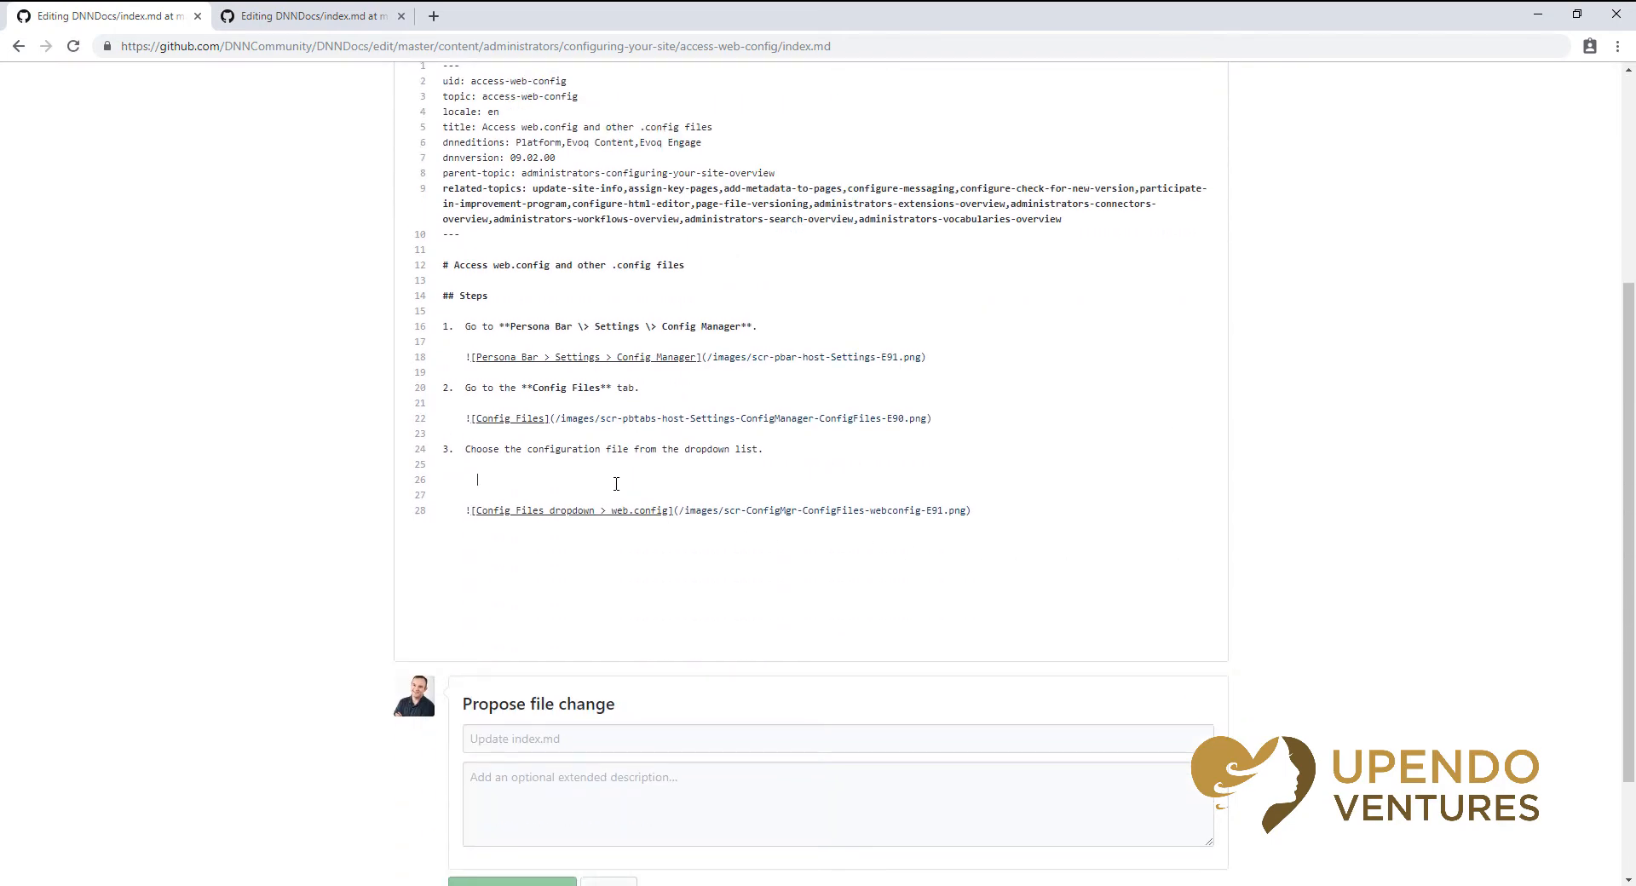
pyautogui.hotkey('ctrl', 'z')
pyautogui.hotkey('ctrl', 'z')
pyautogui.hotkey('ctrl', 'z')
# Append a closing paragraph warning that saving web.config restarts the website and clears all cache, suggesting updates only during non-peak hours on mission-critical websites.
pyautogui.hotkey('ctrl', 'End')
pyautogui.press('Return')
pyautogui.press('Return')
pyautogui.write('When you edit the web.config, specifically, you should know that doing so could have')
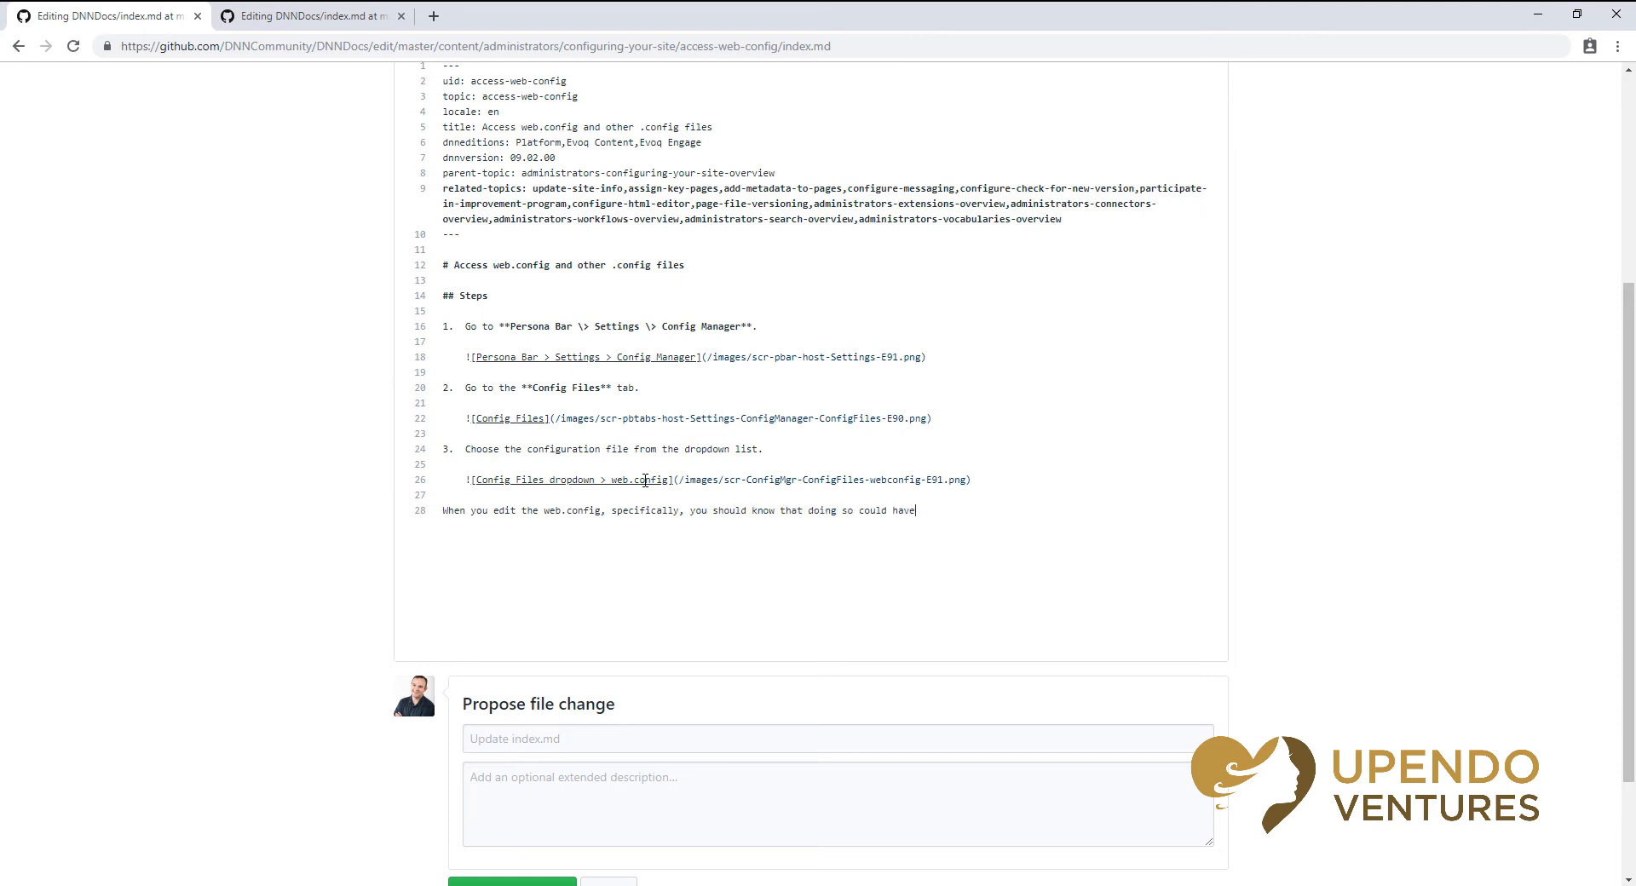
pyautogui.write(' a negative impact on the performance of your website. The saved file will trigger the website to restart, which will clear all cache. This coul')
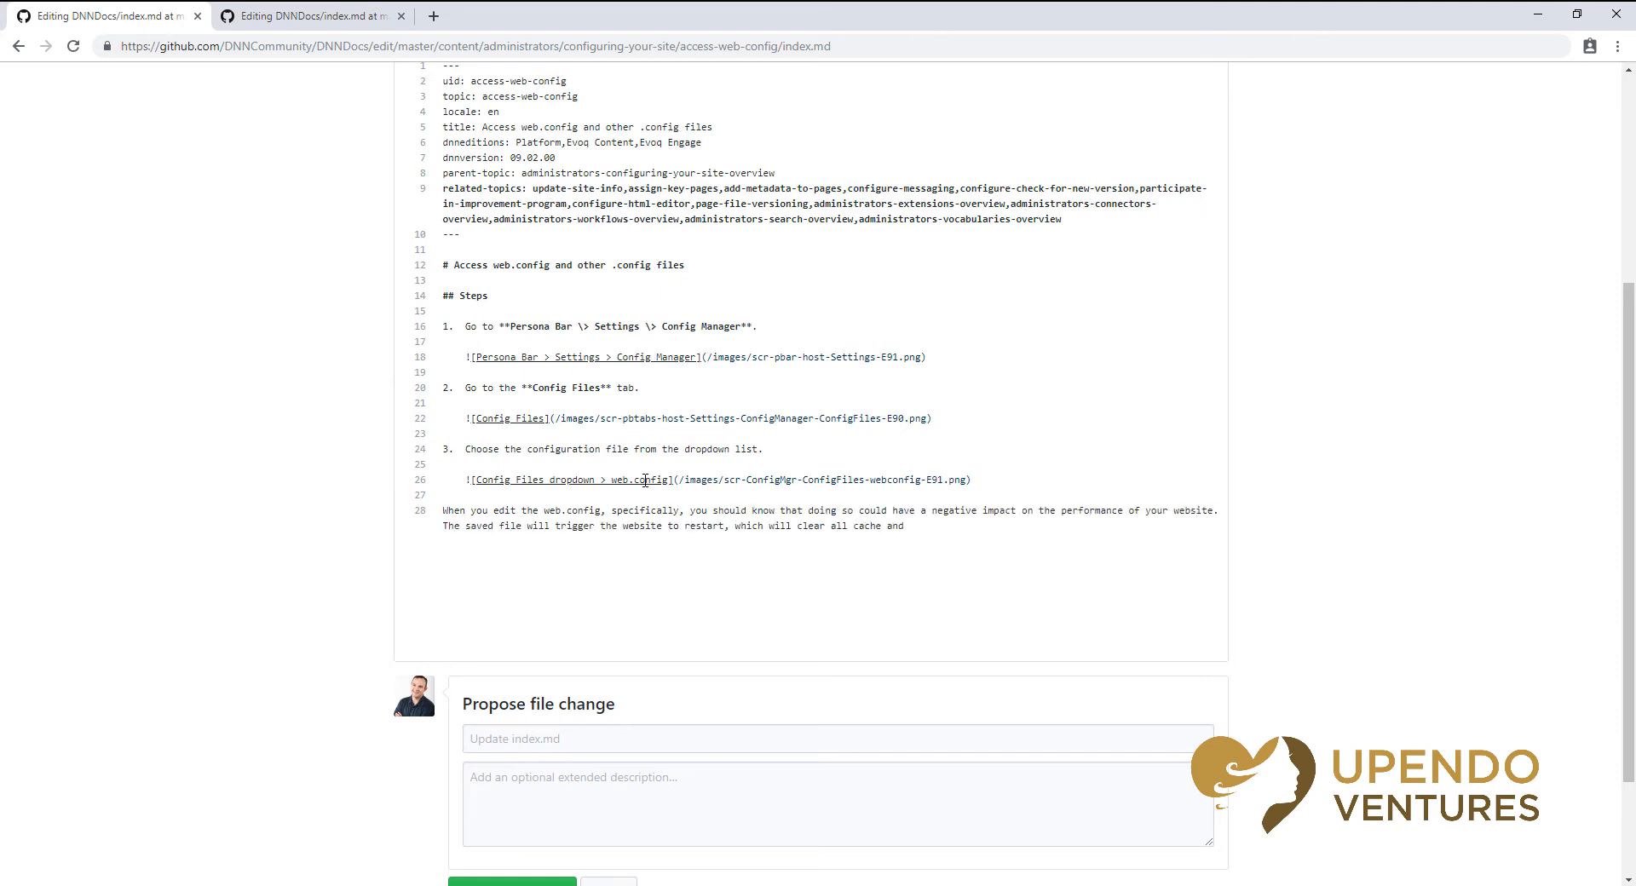
pyautogui.write("d result in the website appearing to load slowly and even throw errors temporarily in some instance.  It's suggested to only update the we")
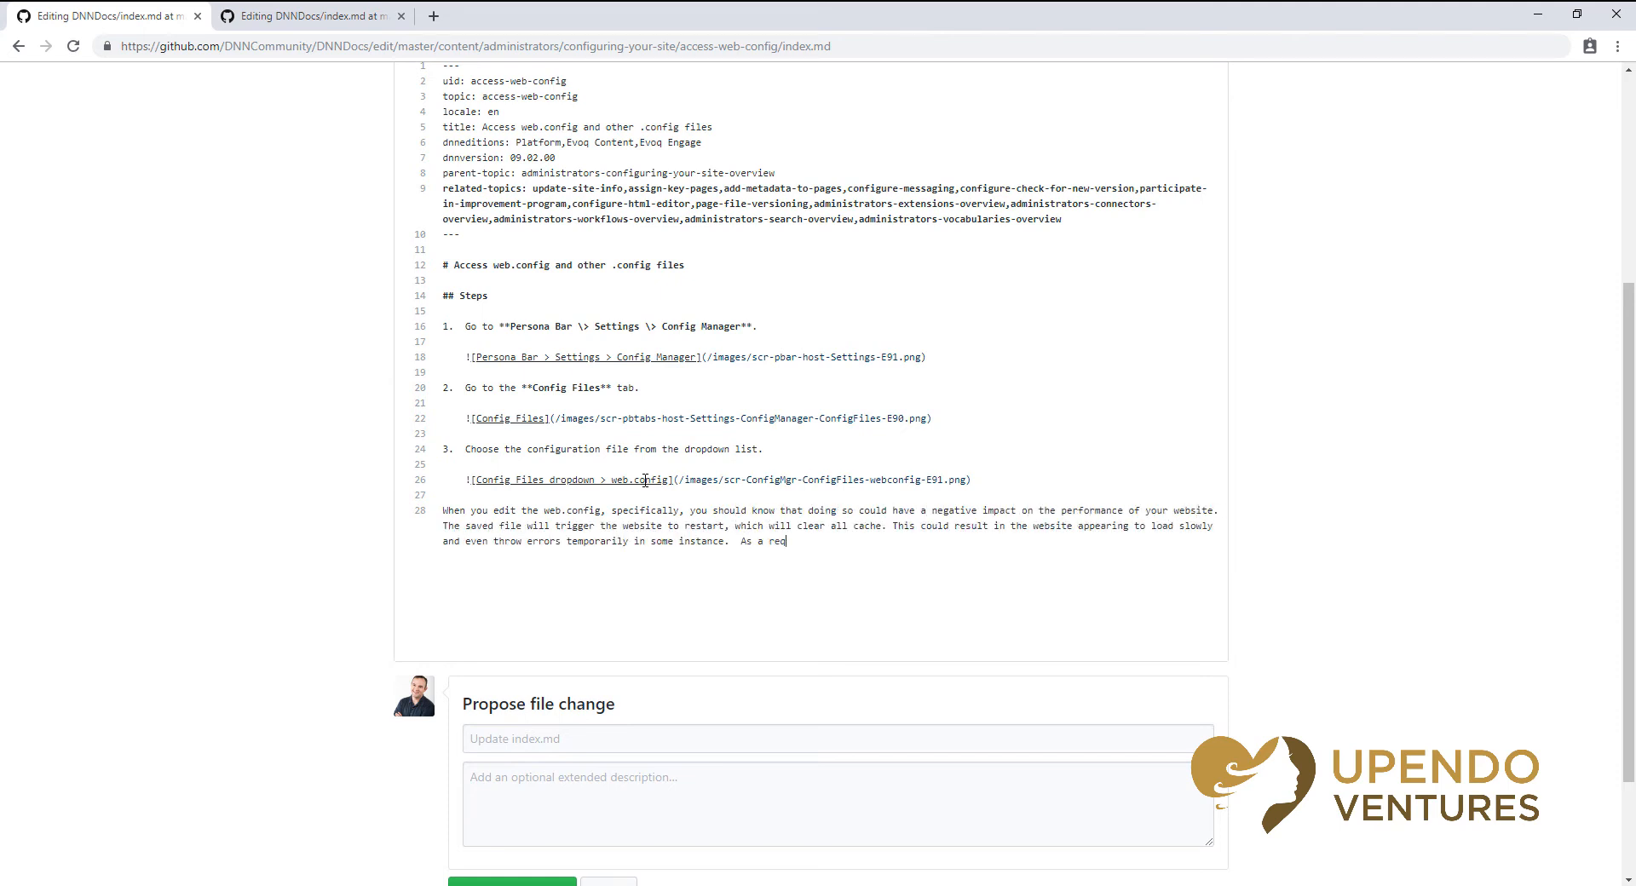
pyautogui.write('b.config file during non-peak hours on mission-critical websites.')
# Turn the closing paragraph into a note callout by adding a "> [!NOTE]" line above it and prefixing the paragraph with ">".
pyautogui.press('Home')
pyautogui.press('Return')
pyautogui.press('Up')
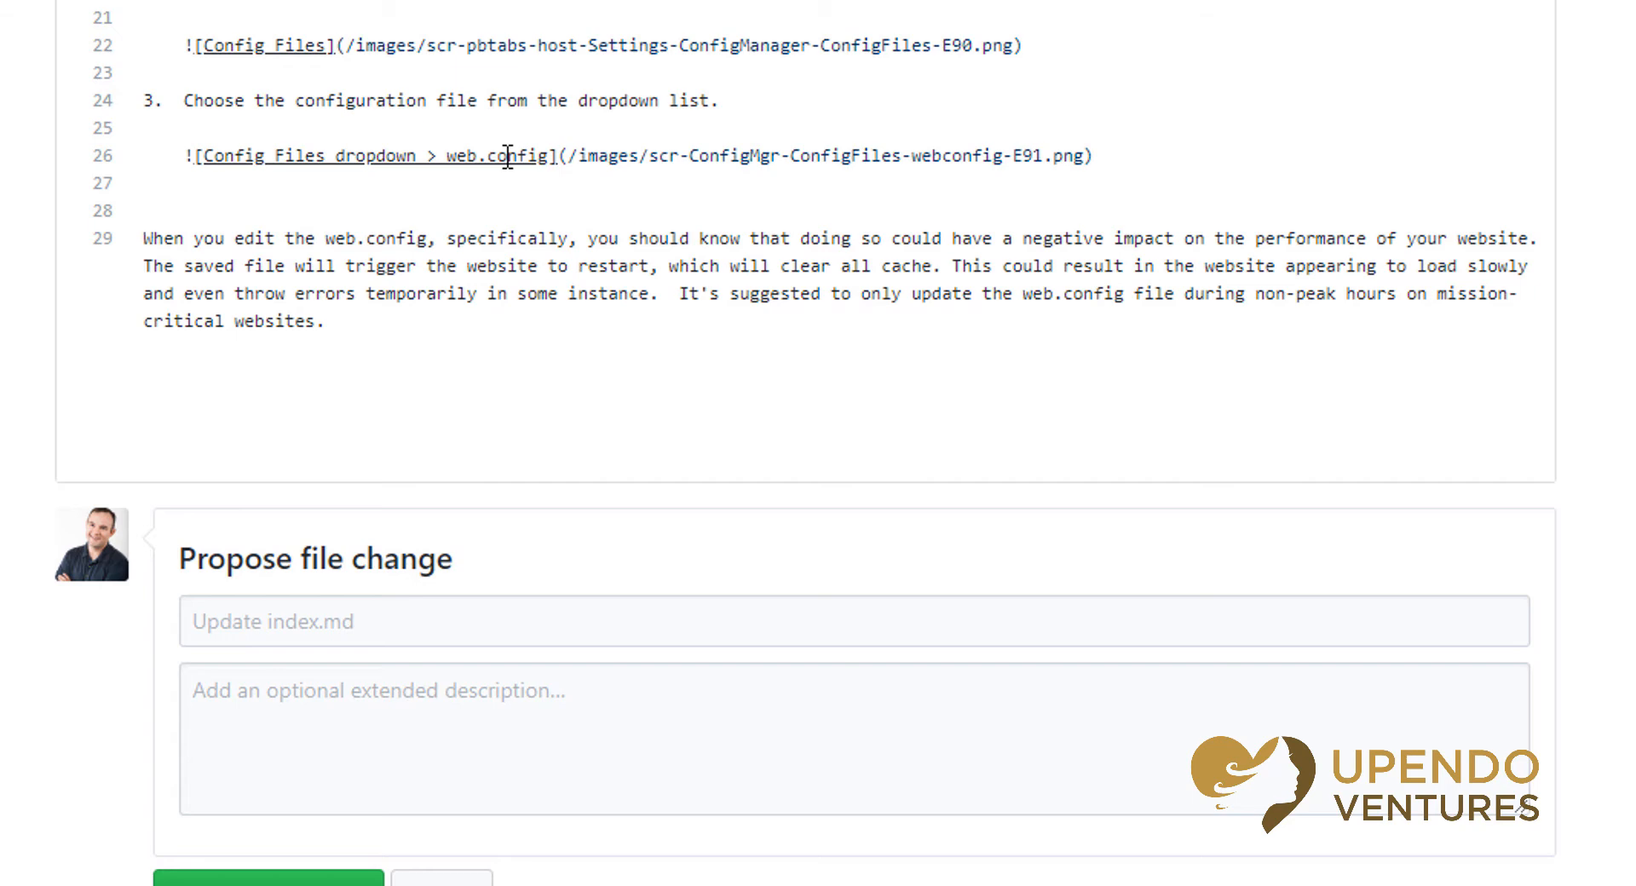
pyautogui.write('> [!NOTE]')
pyautogui.press('Down')
pyautogui.press('Home')
pyautogui.write('>')
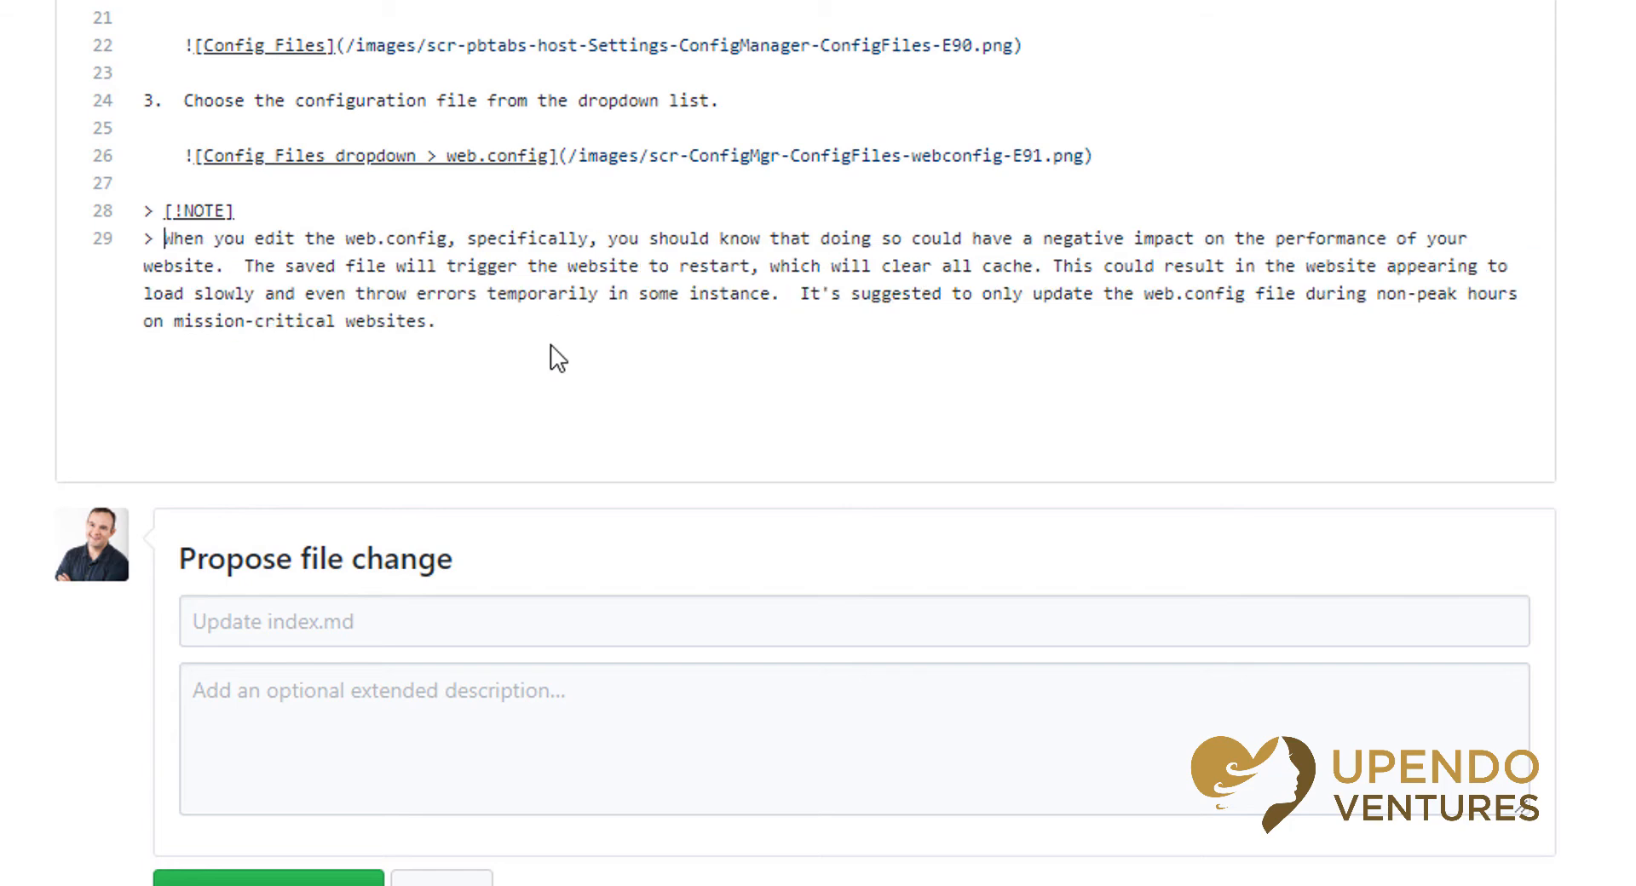
# Title the proposed file change "Updated the web.config doc".
pyautogui.click(444, 623)
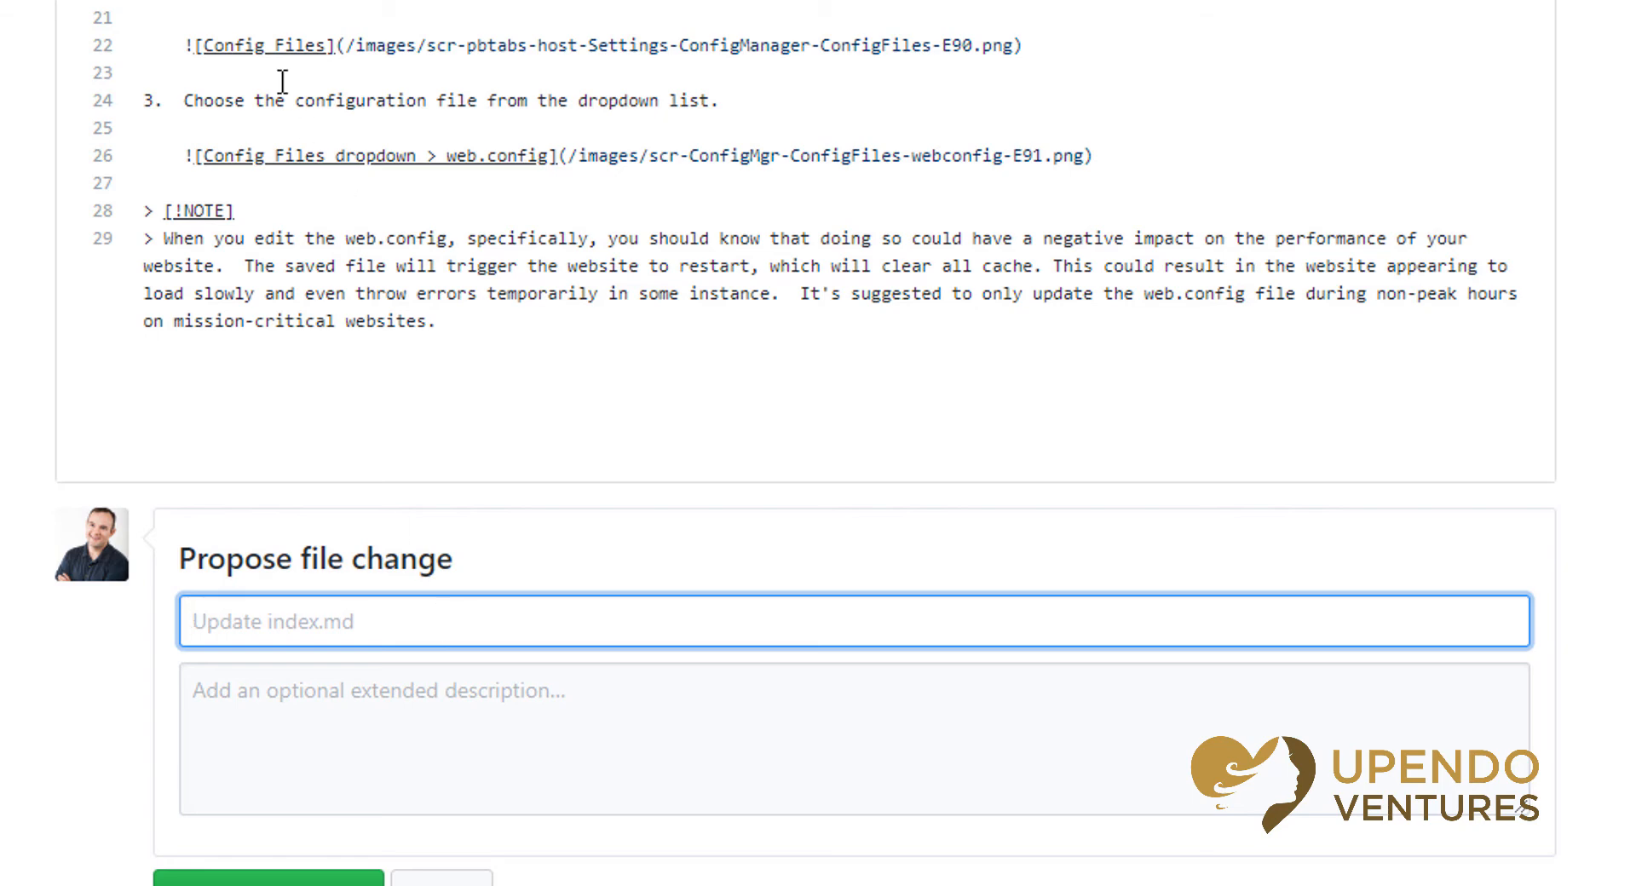
pyautogui.scroll(-3, 282, 82)
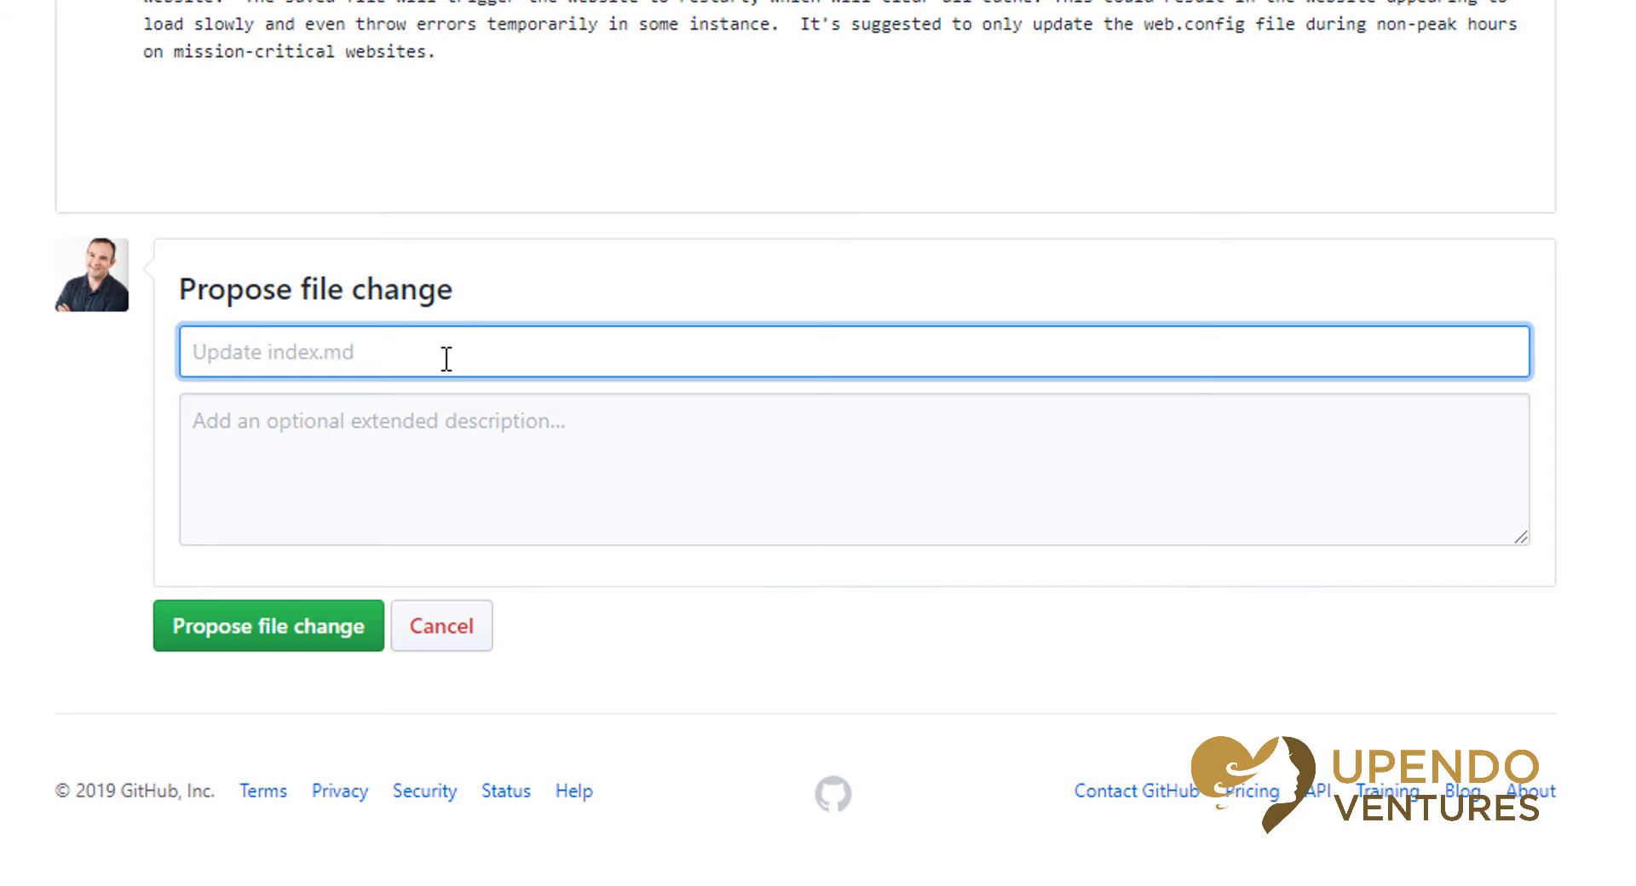
pyautogui.write('Updated the web.config f')
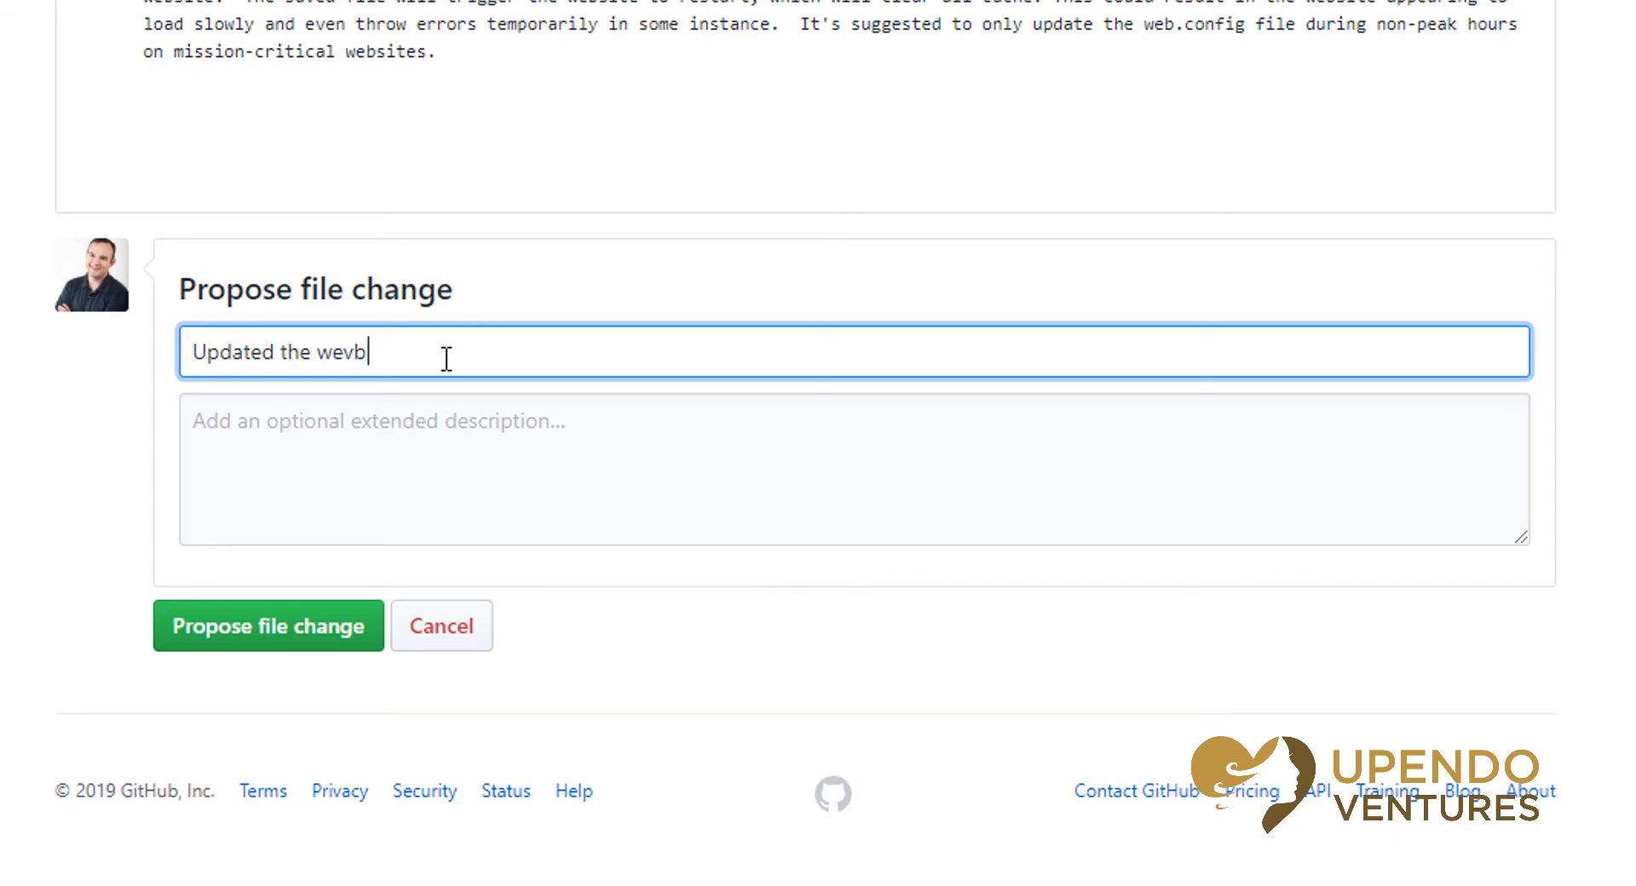
pyautogui.press('BackSpace')
pyautogui.write('doc')
# Add the extended description "Included information about the impact that this could have on a website." to the proposed change.
pyautogui.press('Tab')
pyautogui.write('Included information about the impact thiat')
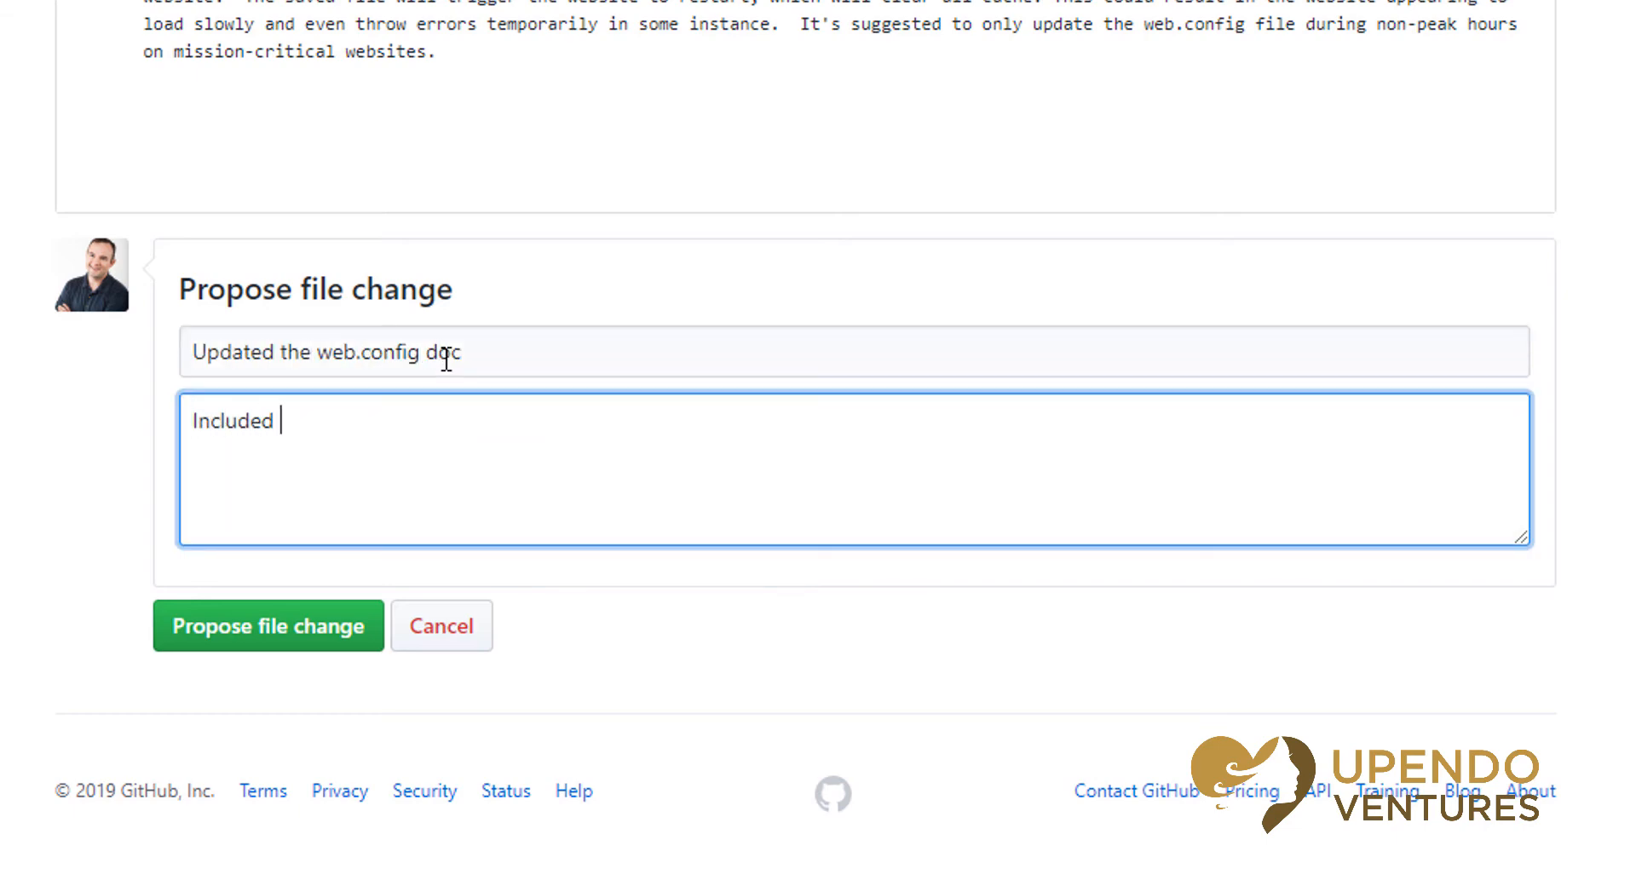
pyautogui.press('BackSpace')
pyautogui.press('BackSpace')
pyautogui.press('BackSpace')
pyautogui.write('at this could have on a website.')
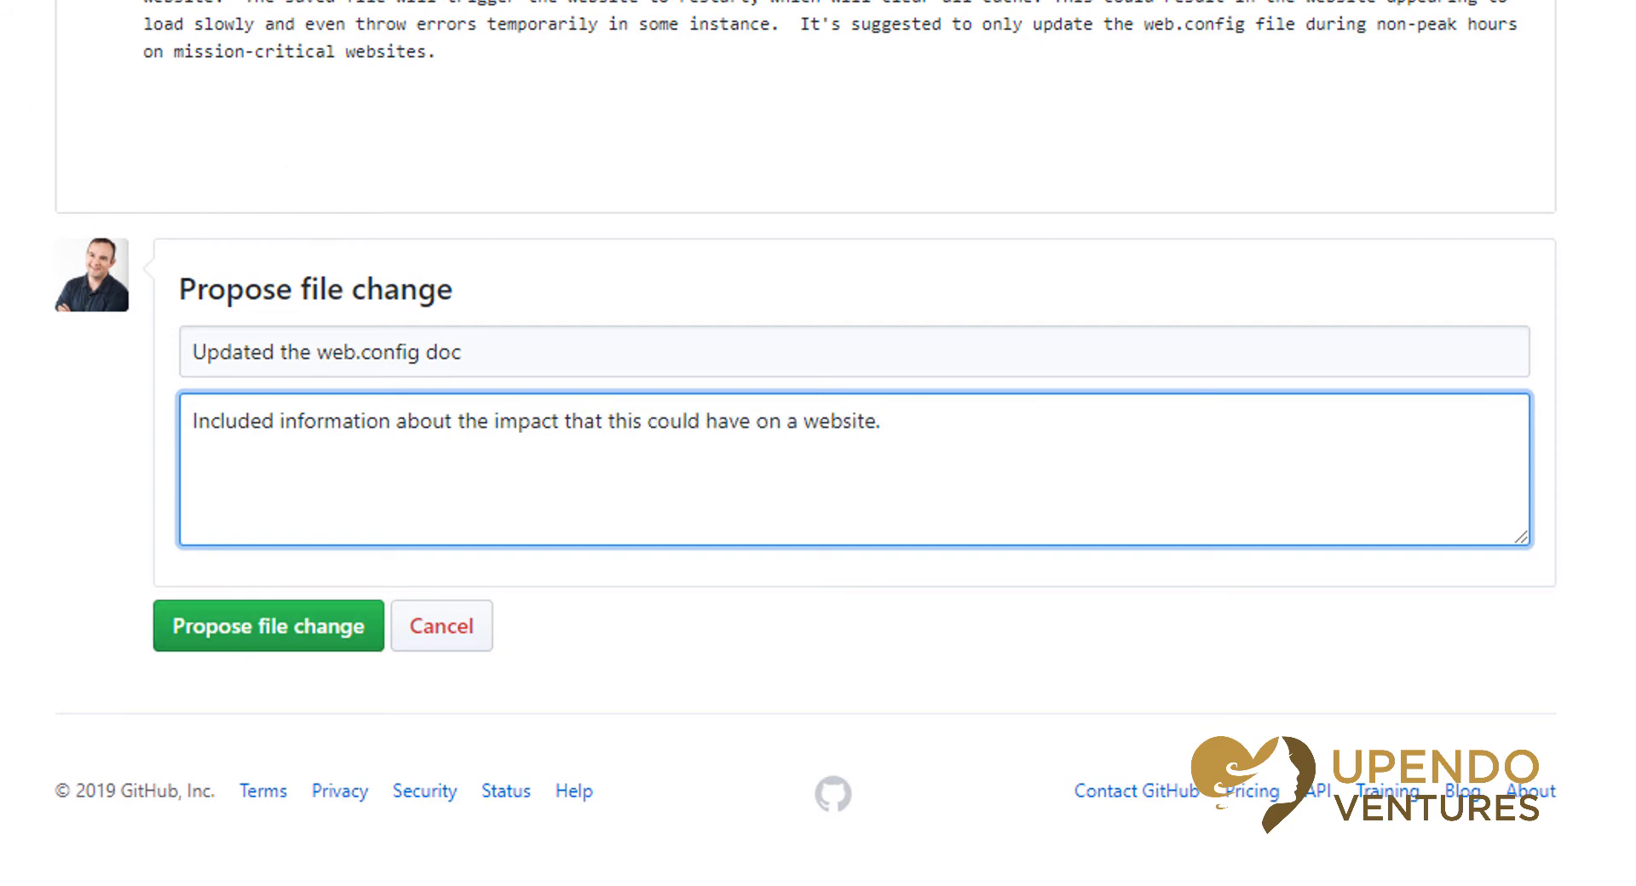
# Open dnndocs.com in a separate browser tab and go to its page on contributing to the docs.
pyautogui.hotkey('ctrl', 't')
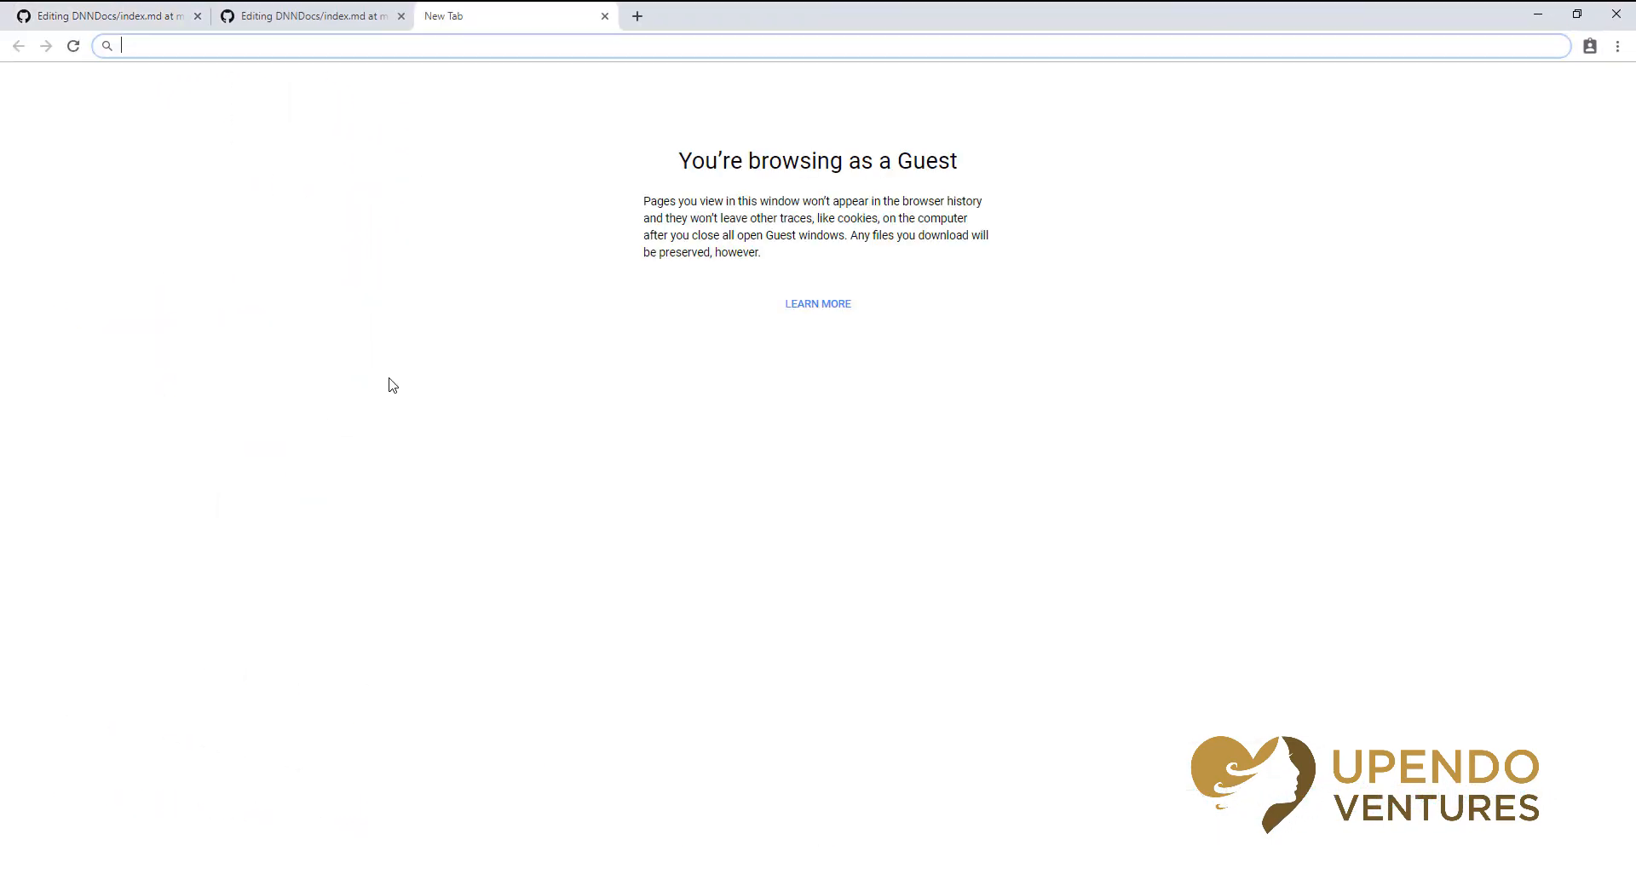
pyautogui.write('dnndoc')
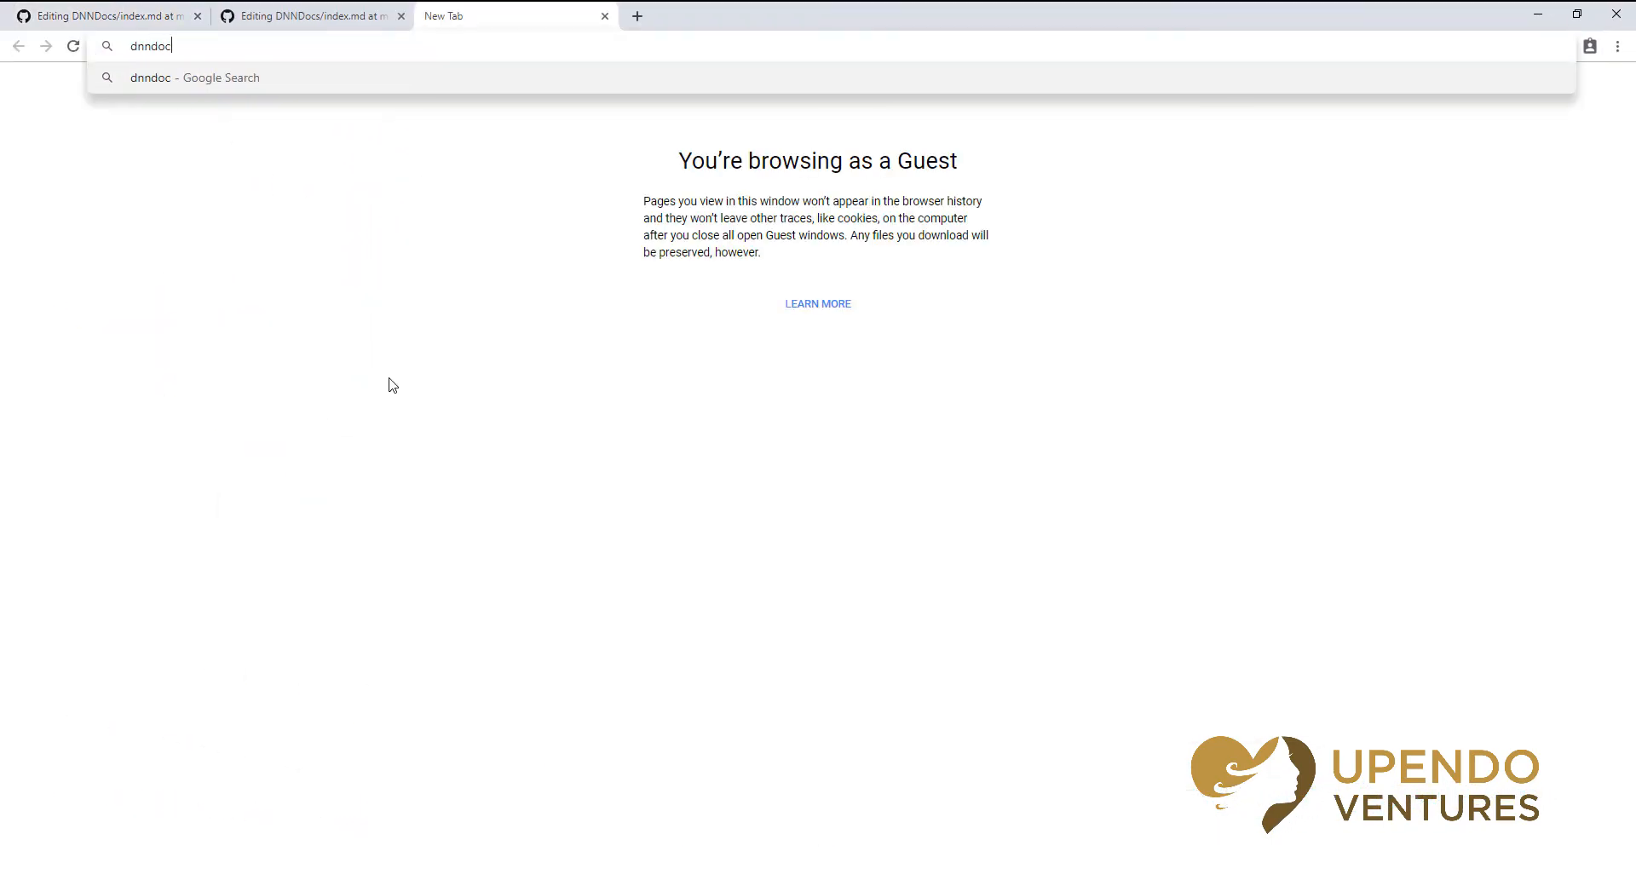
pyautogui.write('s.com')
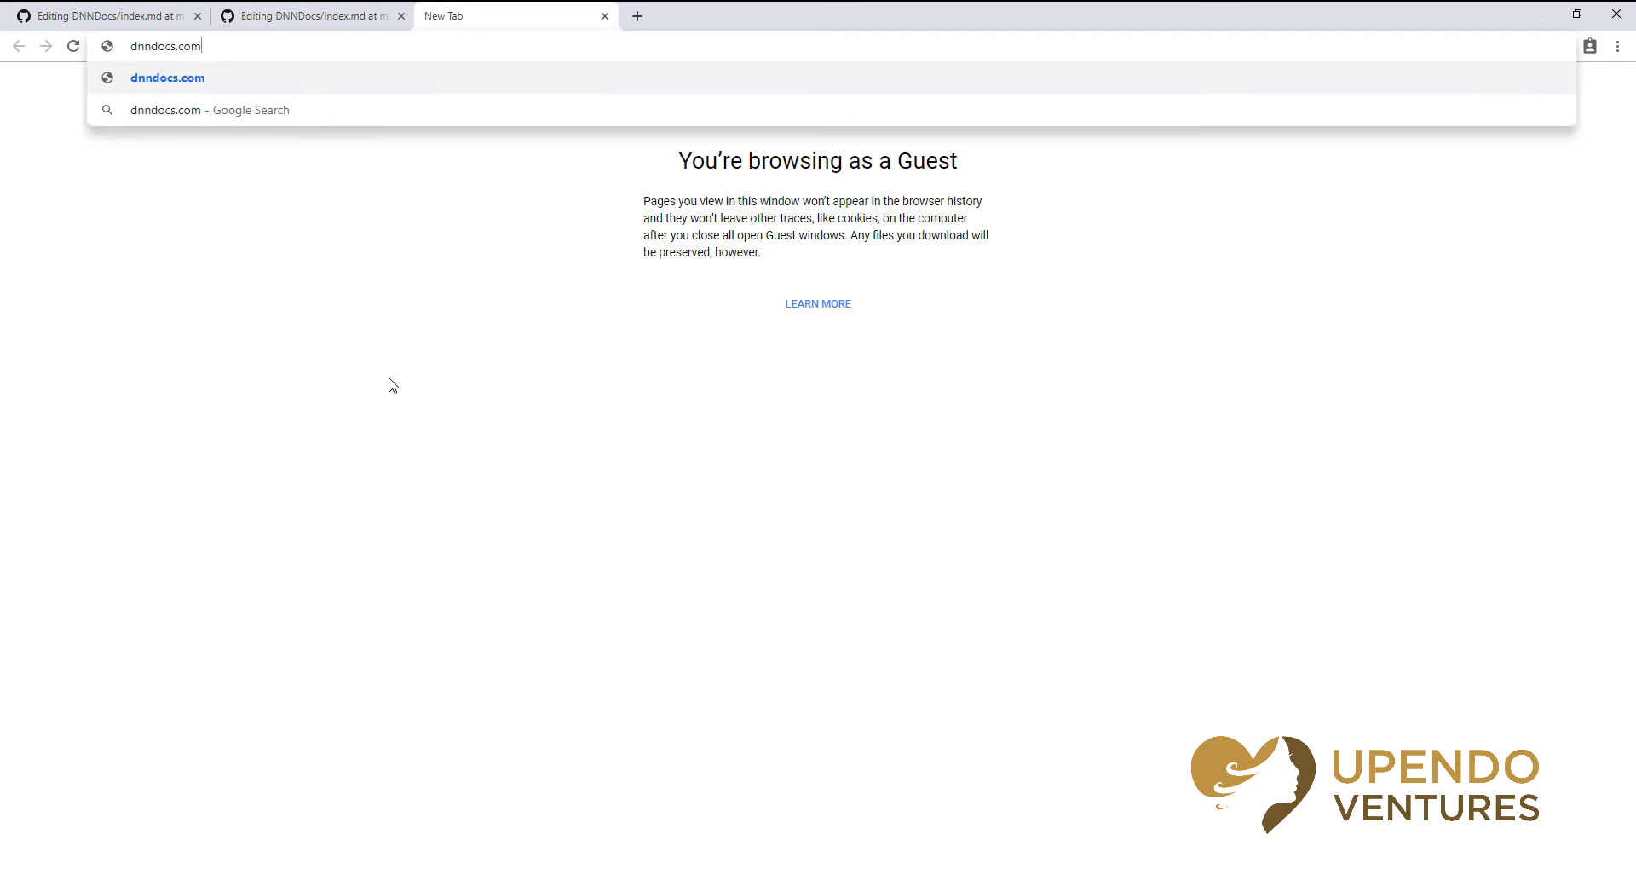
pyautogui.press('Return')
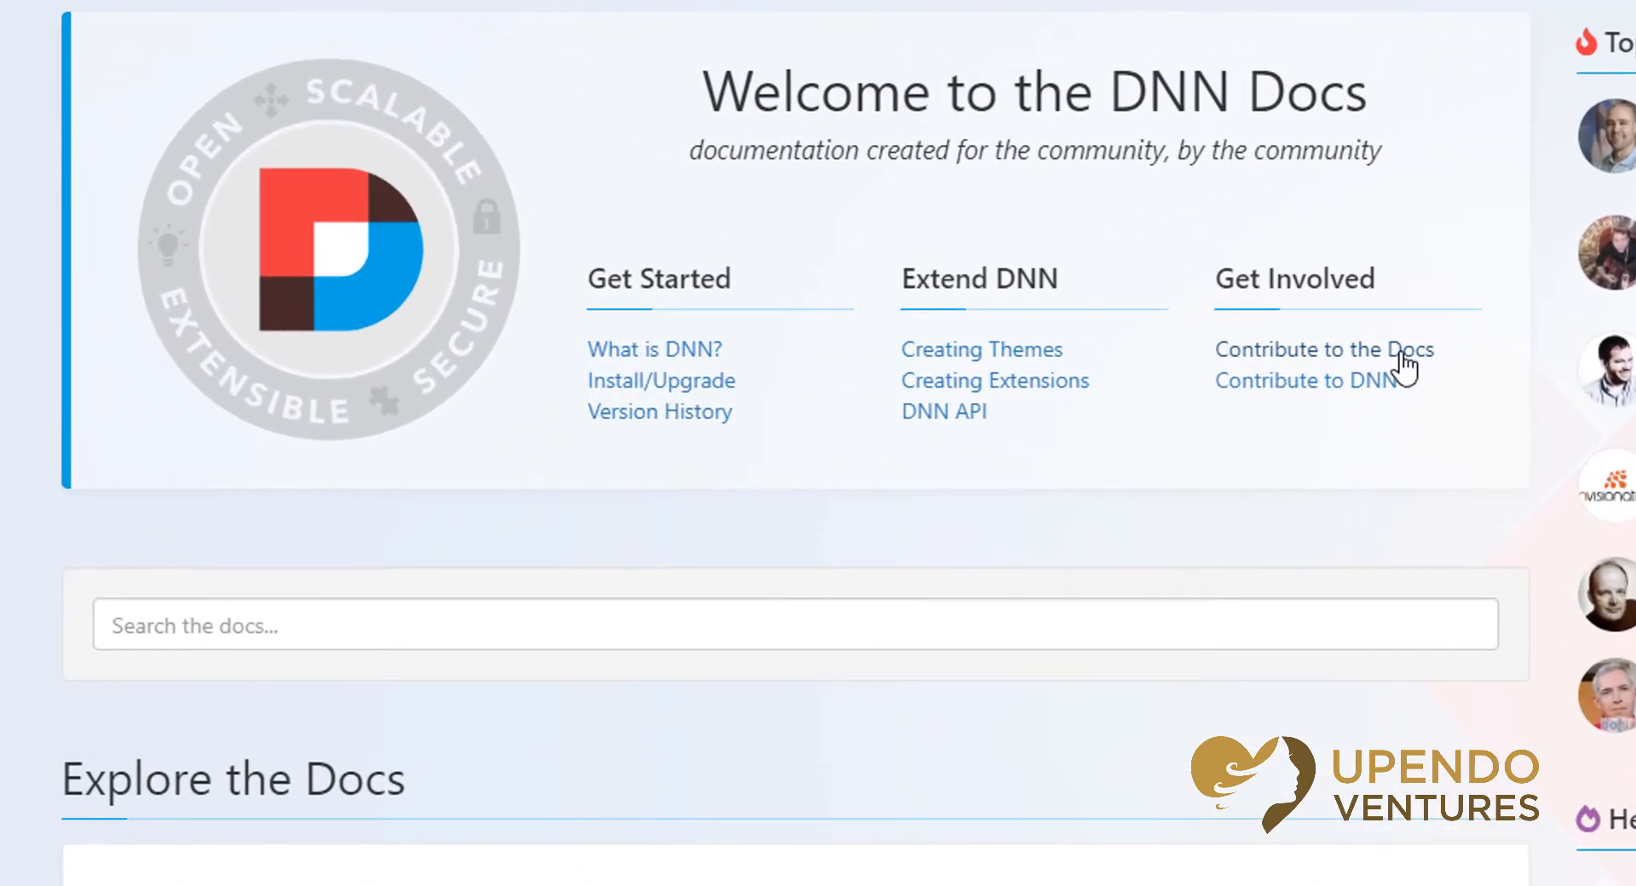
pyautogui.click(1075, 352)
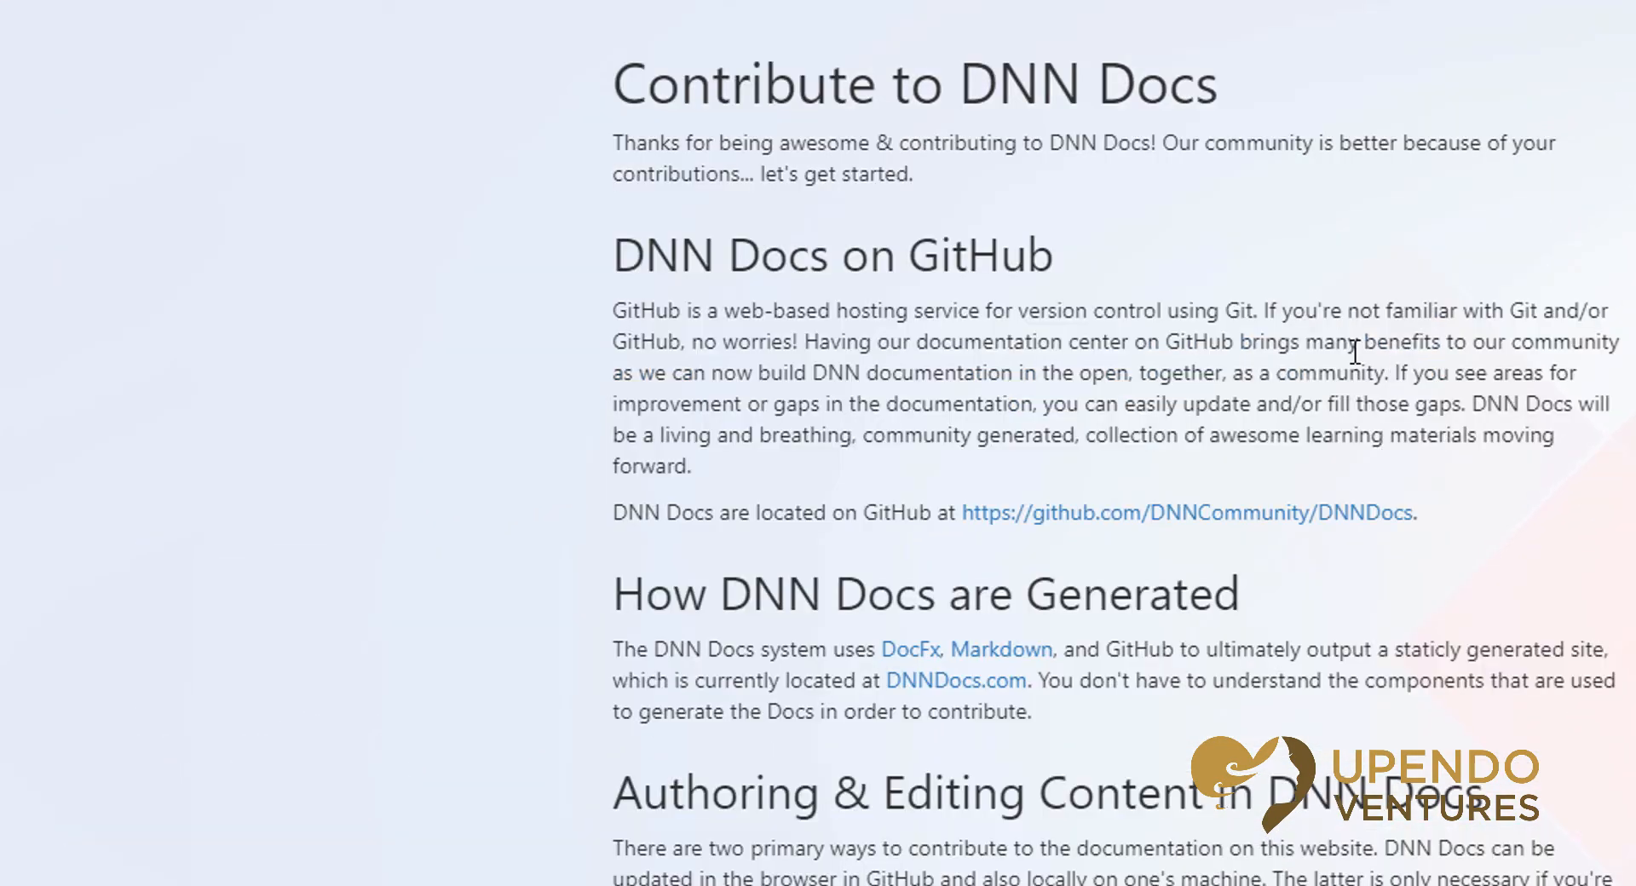
# Open the Markdown Guide to DocFx article and examine the supported callout types and their markdown syntax.
pyautogui.click(91, 90)
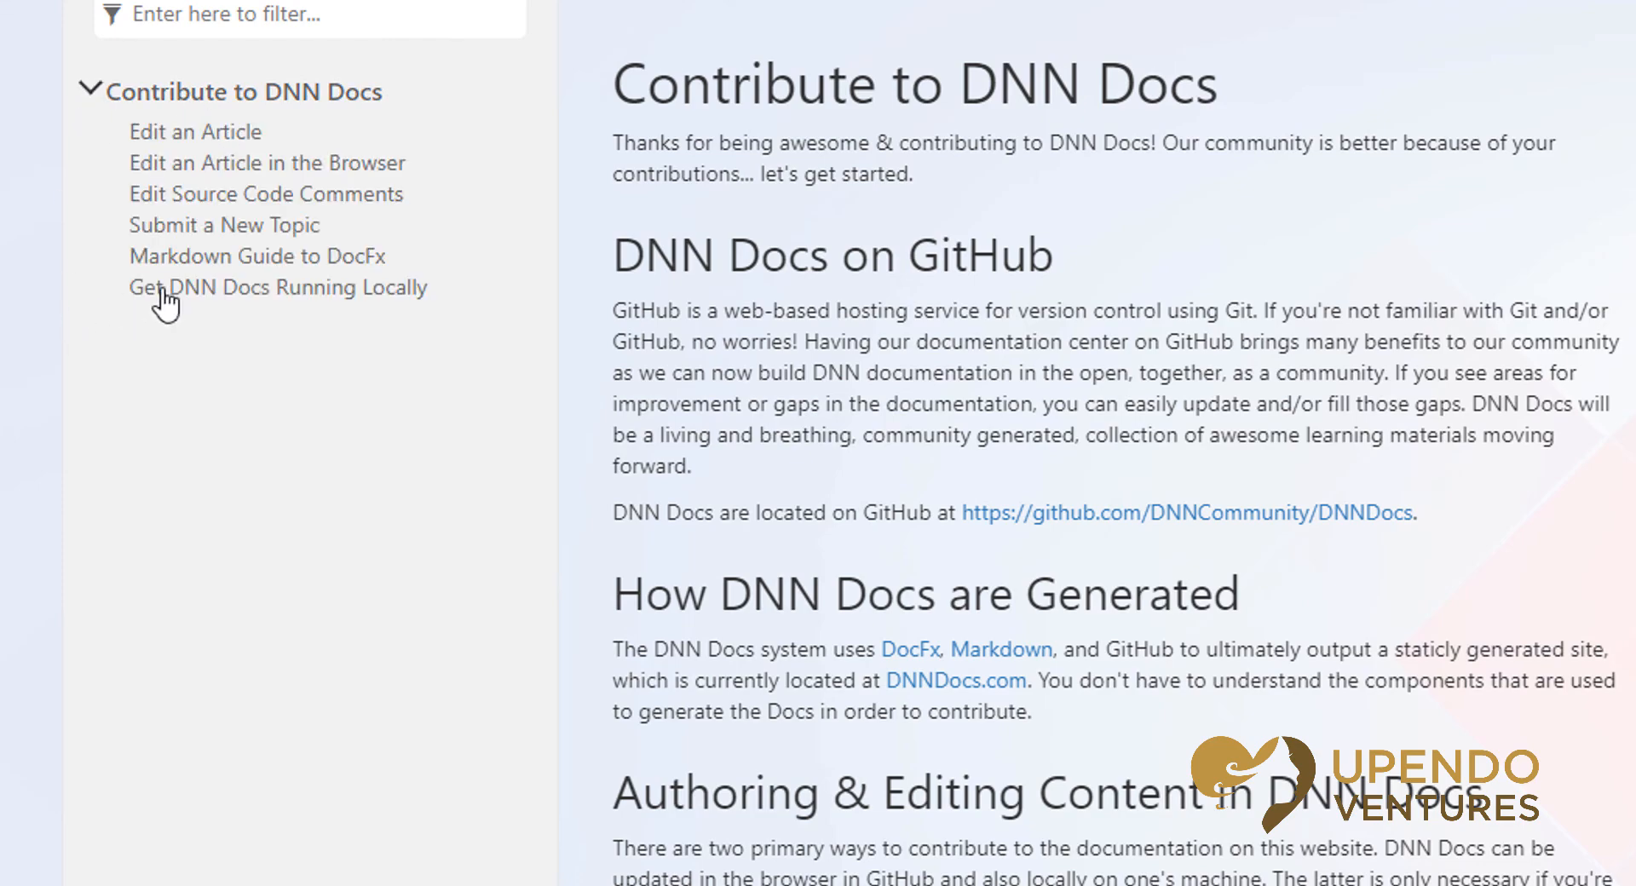
pyautogui.click(369, 271)
pyautogui.scroll(-10, 771, 562)
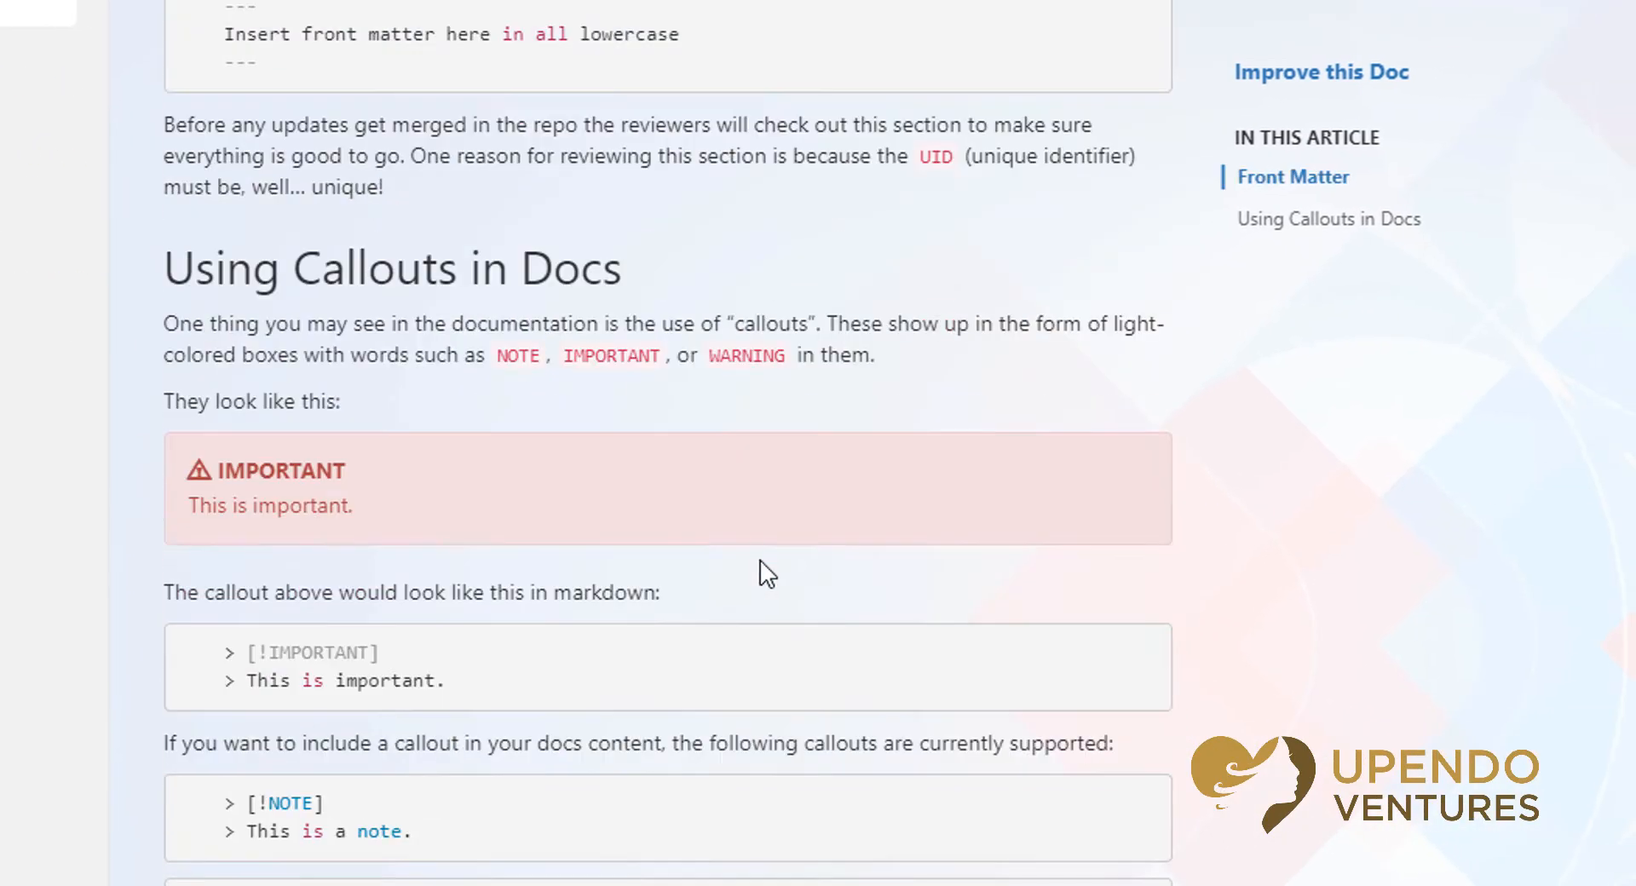
pyautogui.scroll(-2, 759, 571)
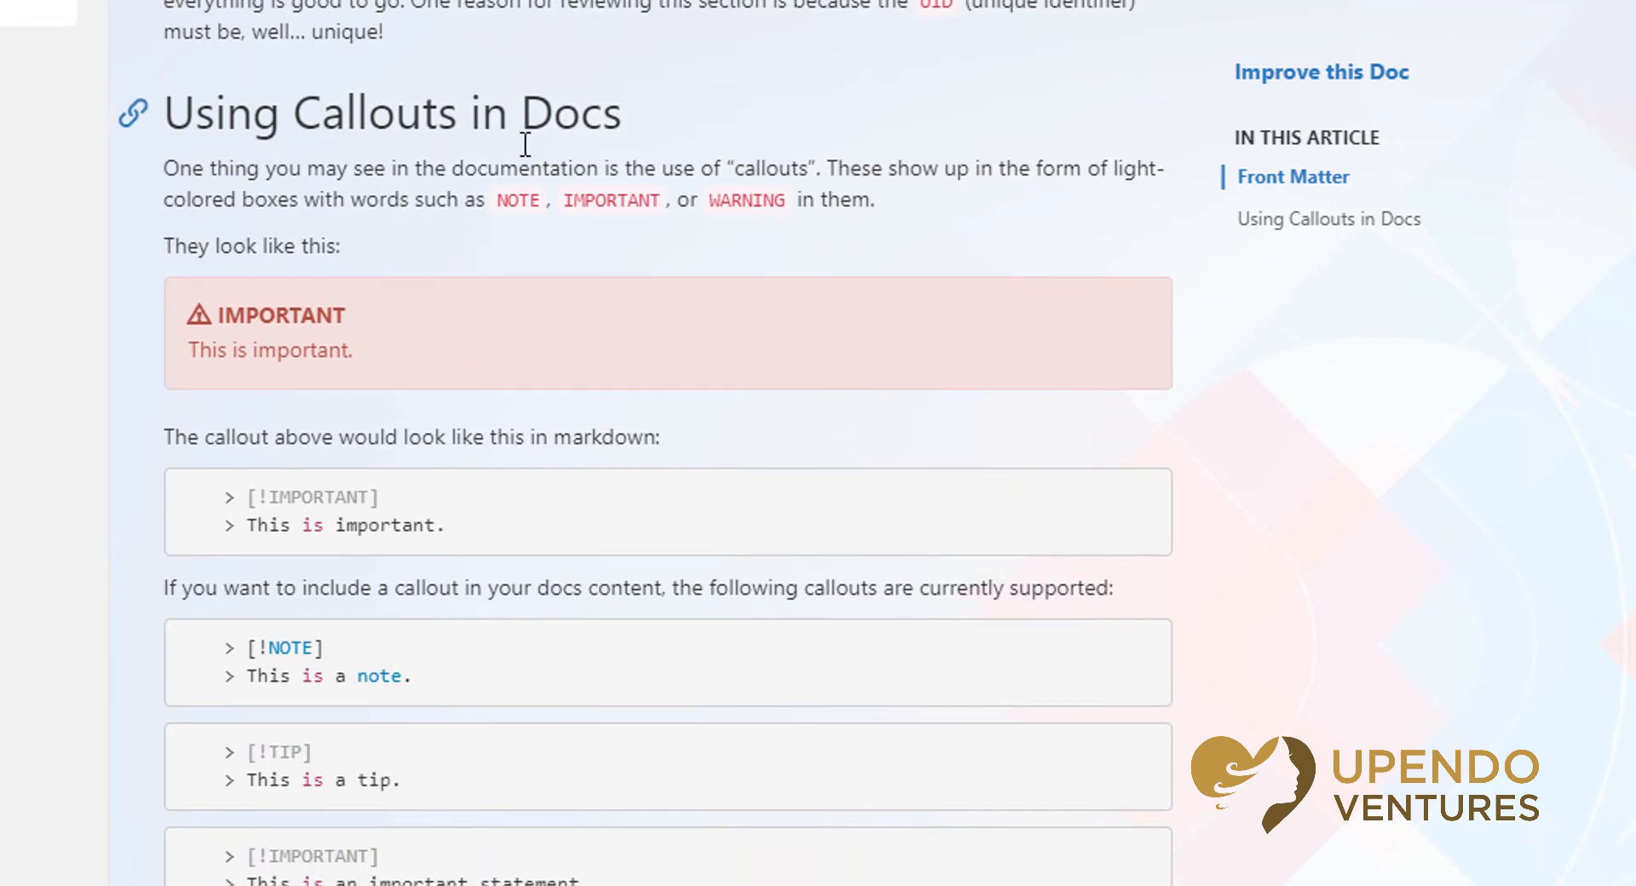
pyautogui.moveTo(402, 675); pyautogui.dragTo(289, 701)
pyautogui.scroll(-2, 597, 807)
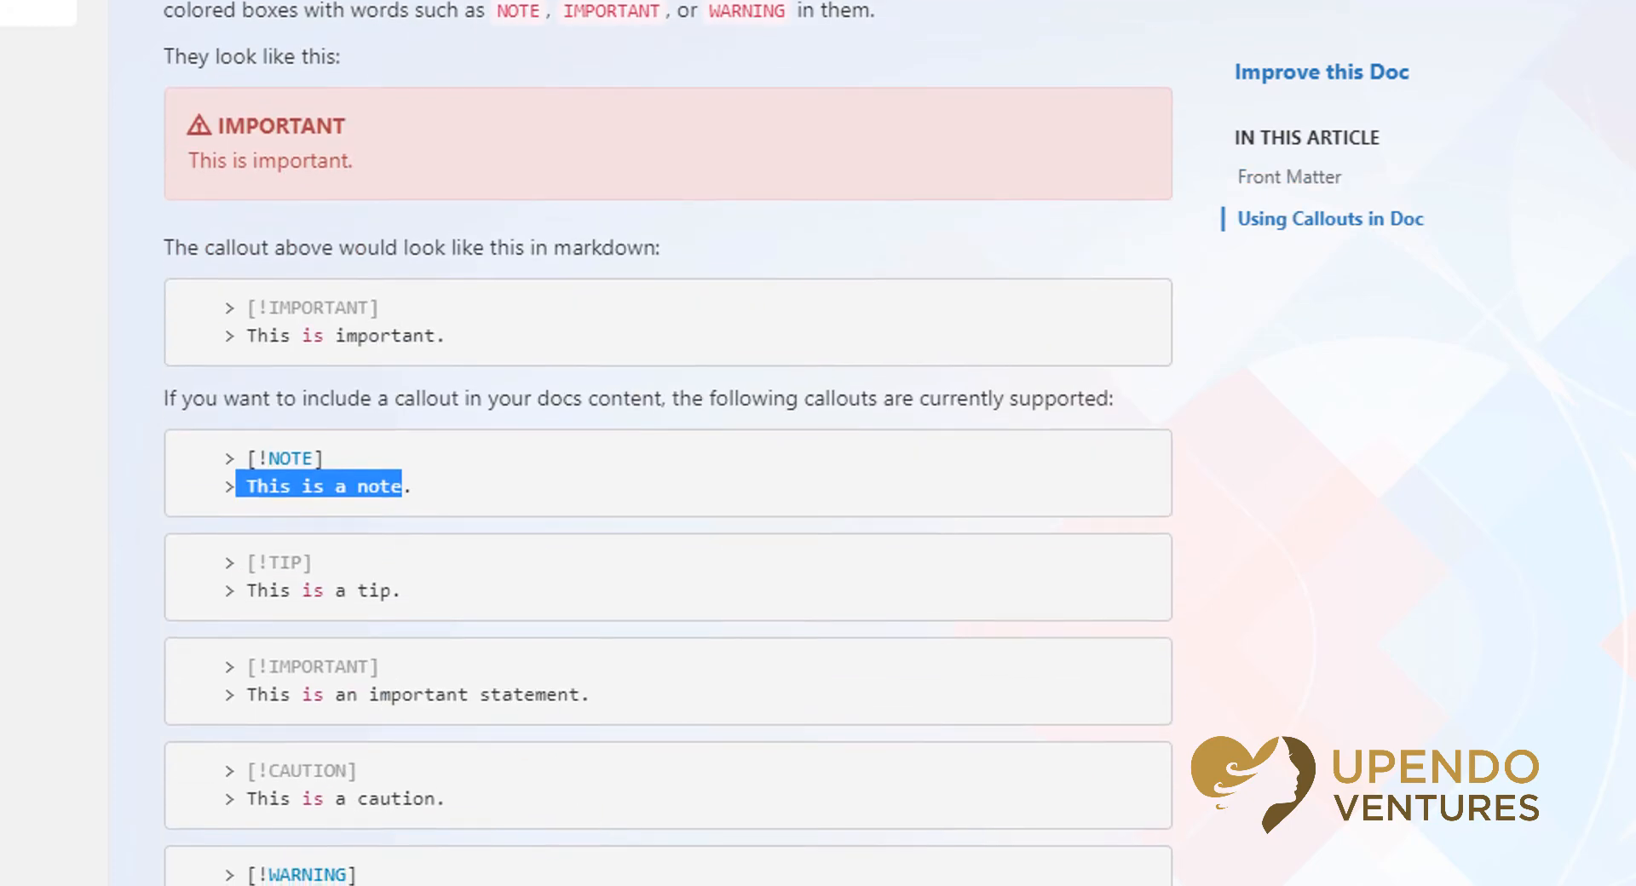
pyautogui.scroll(3, 513, 556)
pyautogui.click(368, 478)
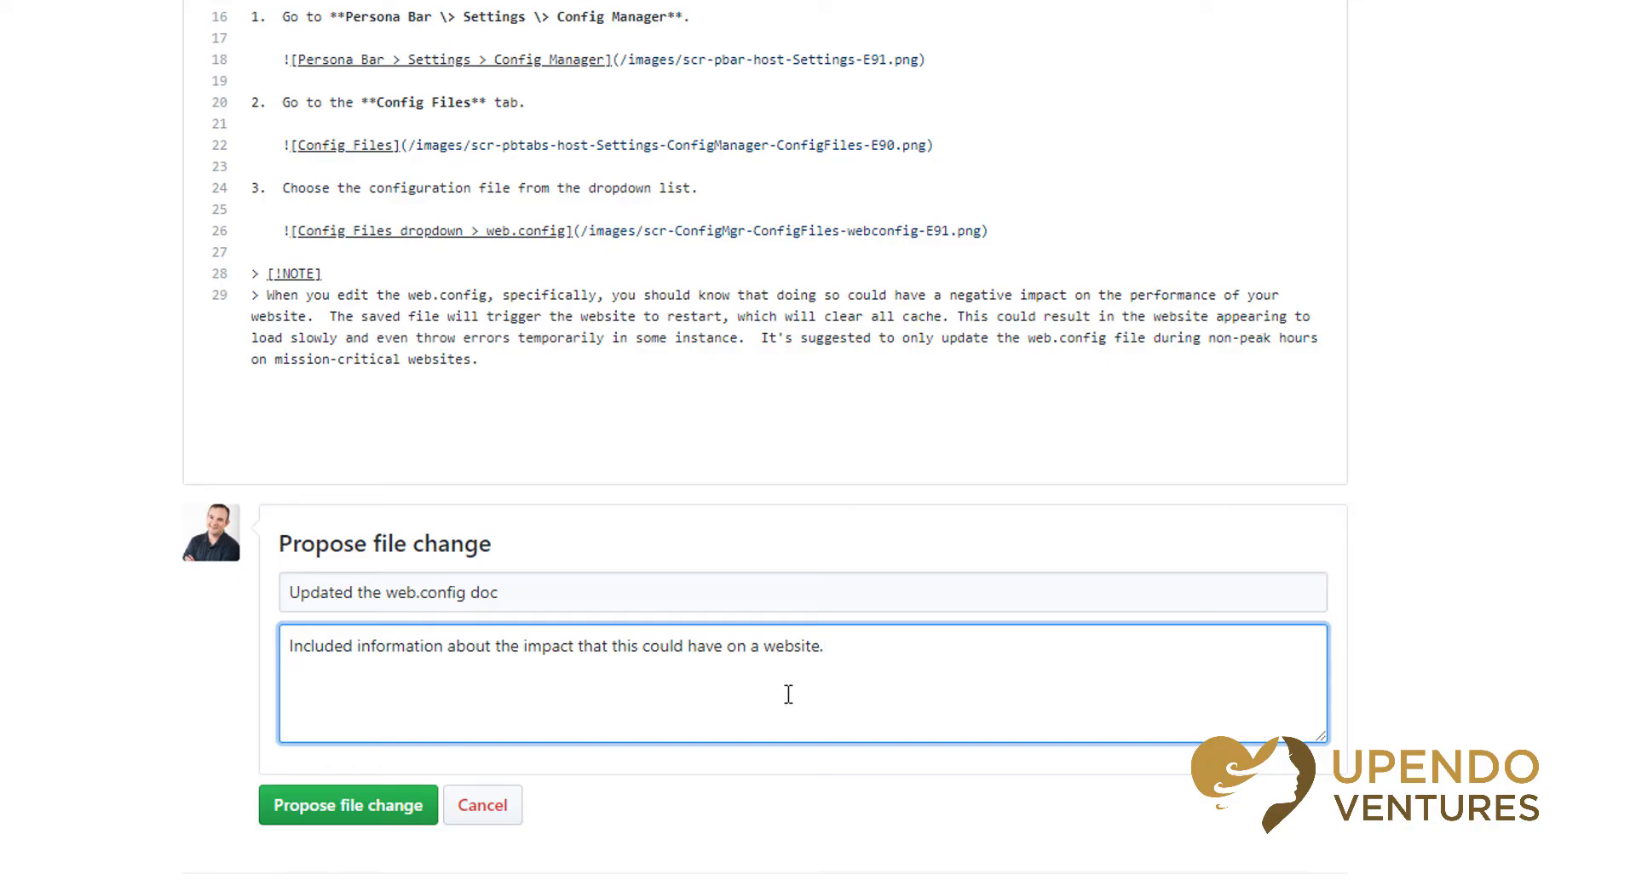
# Back in the index.md editor, change the closing paragraph's callout type from NOTE to IMPORTANT.
pyautogui.scroll(2, 417, 206)
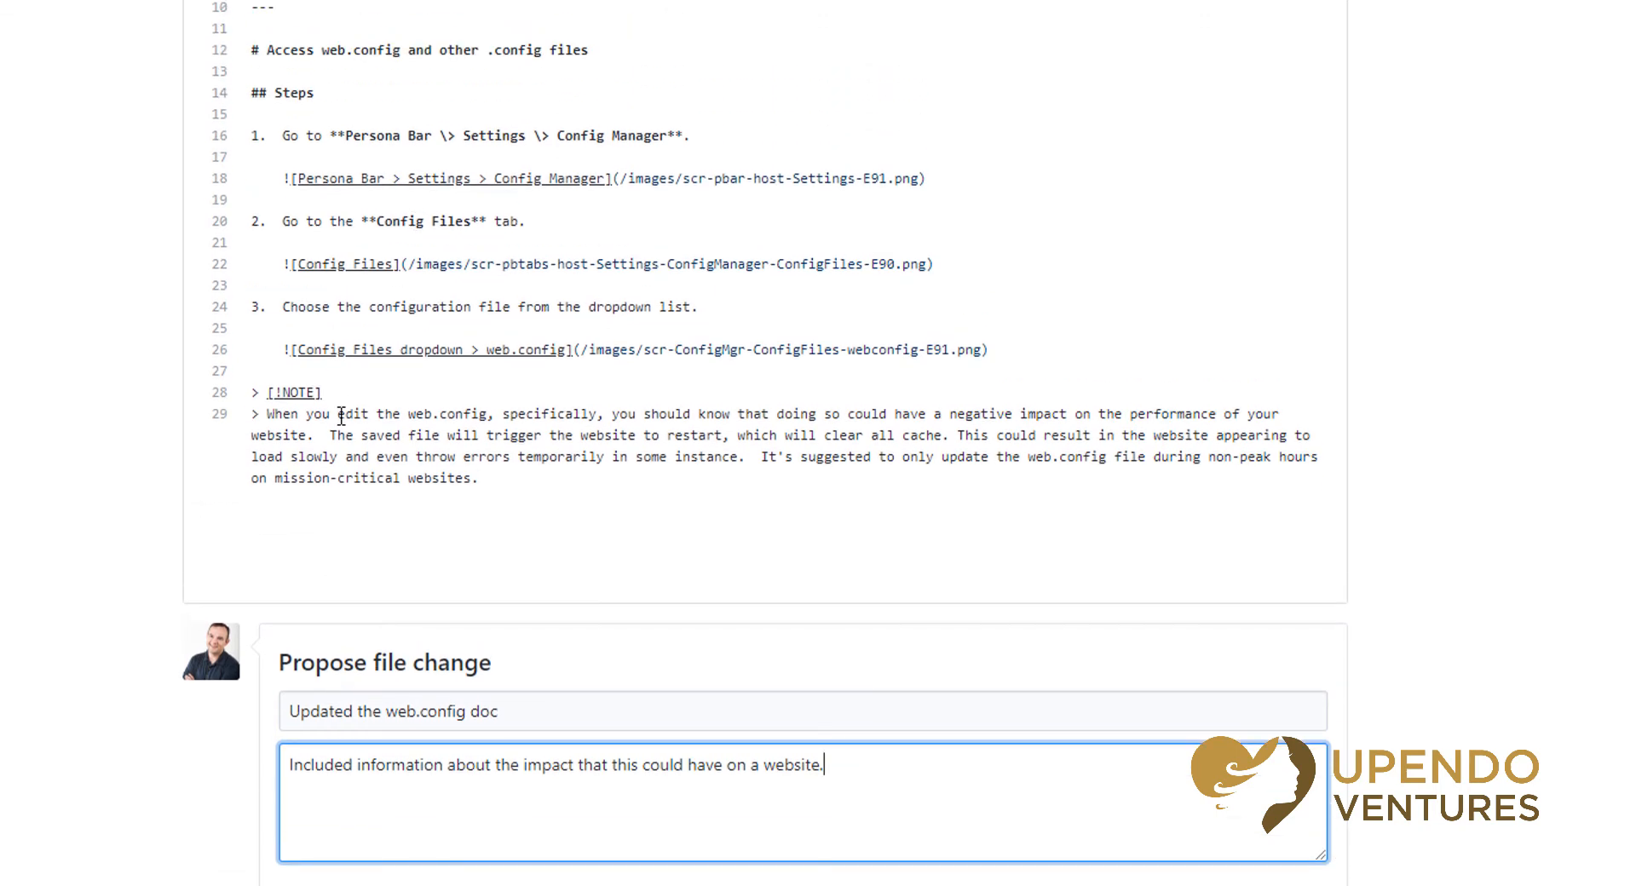
pyautogui.doubleClick(304, 393)
pyautogui.write('IMPORTANT')
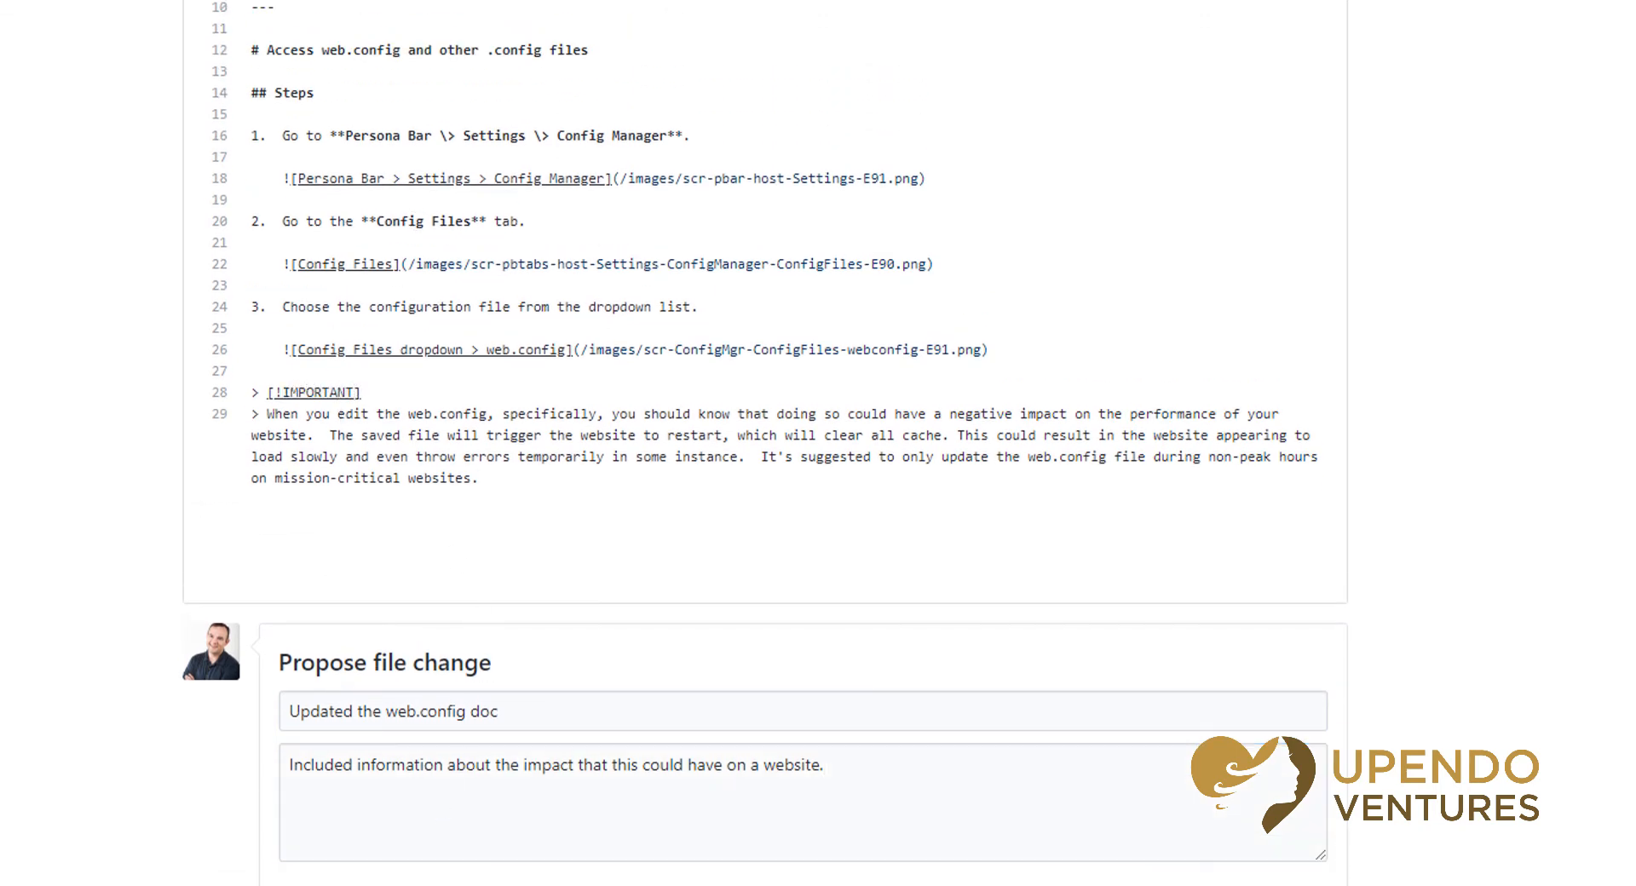
# Propose the file change and create a pull request against DNNCommunity/DNNDocs master, keeping the prefilled title and description.
pyautogui.scroll(-2, 141, 714)
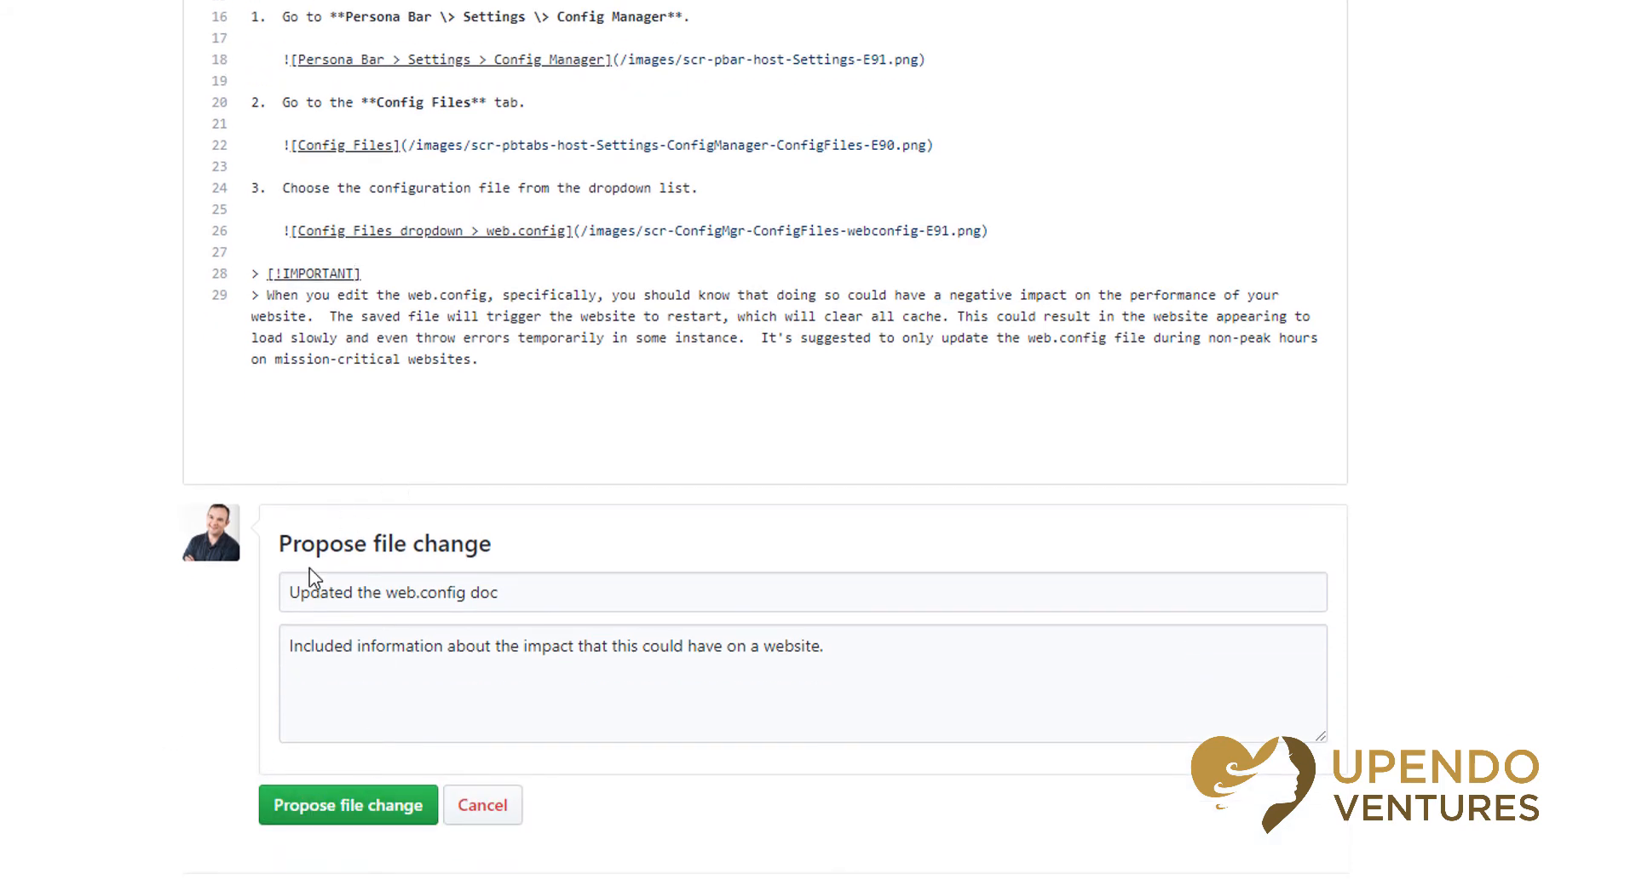
pyautogui.click(346, 816)
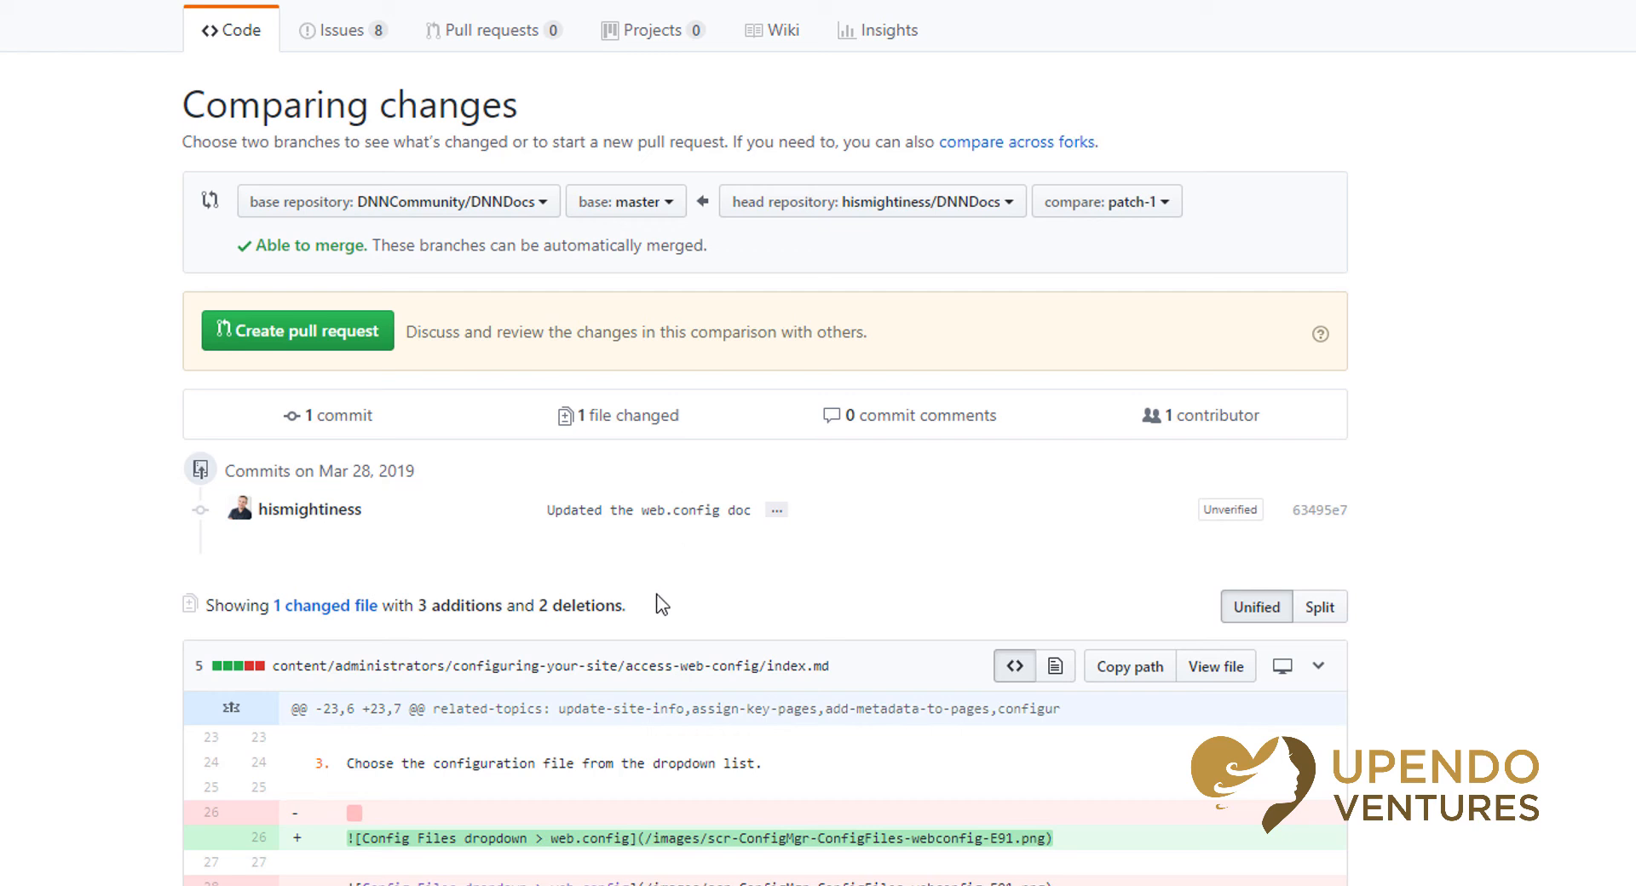
pyautogui.click(302, 345)
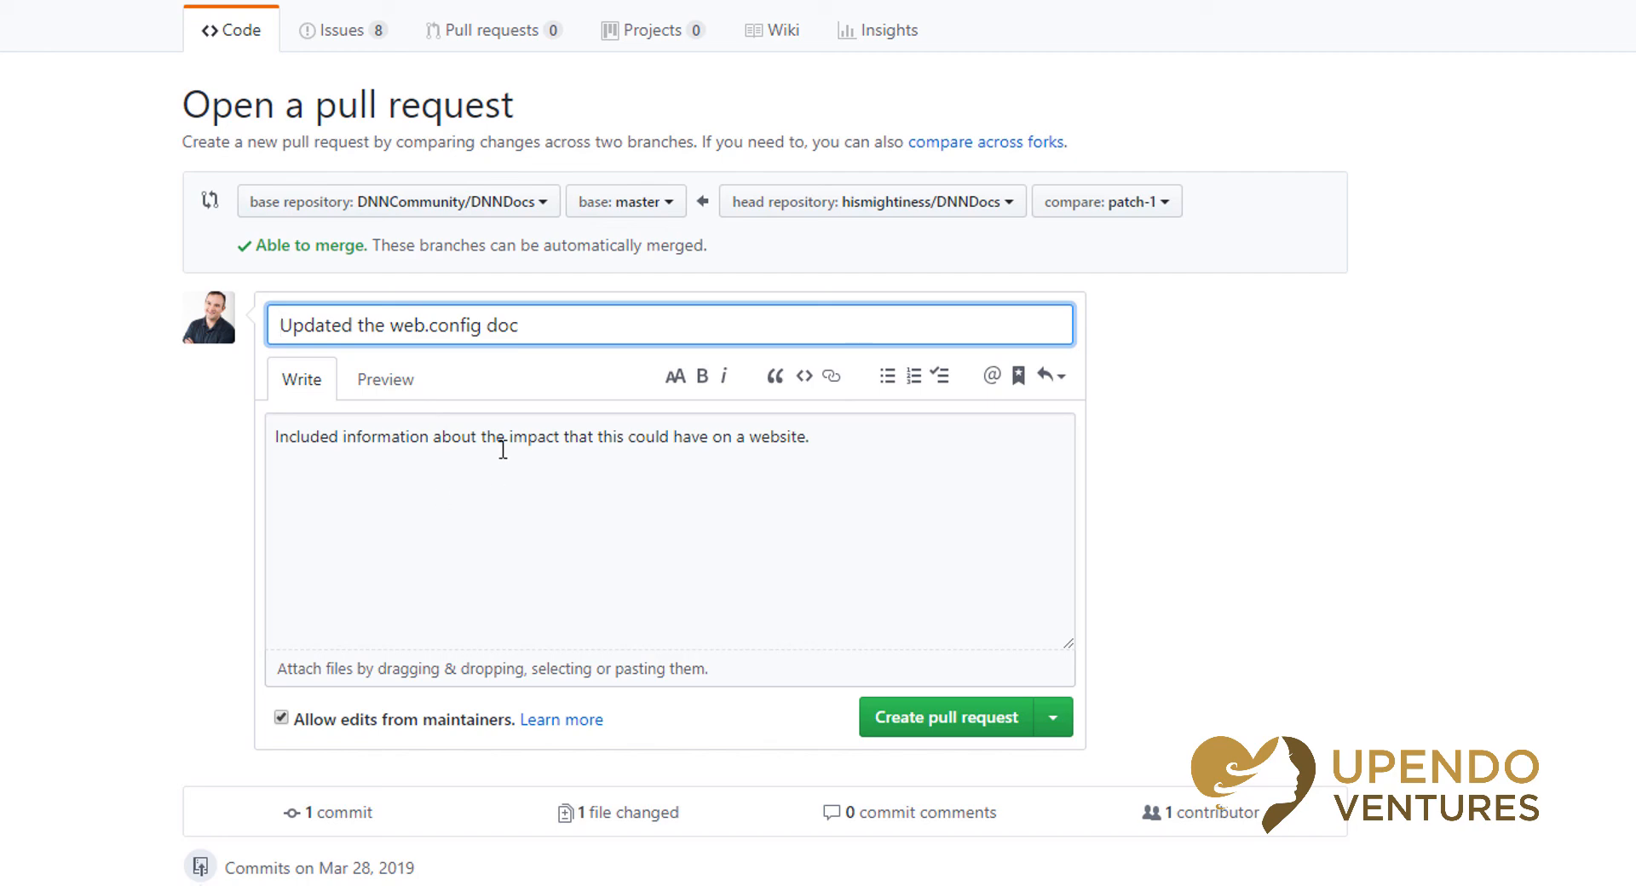
pyautogui.scroll(-4, 963, 609)
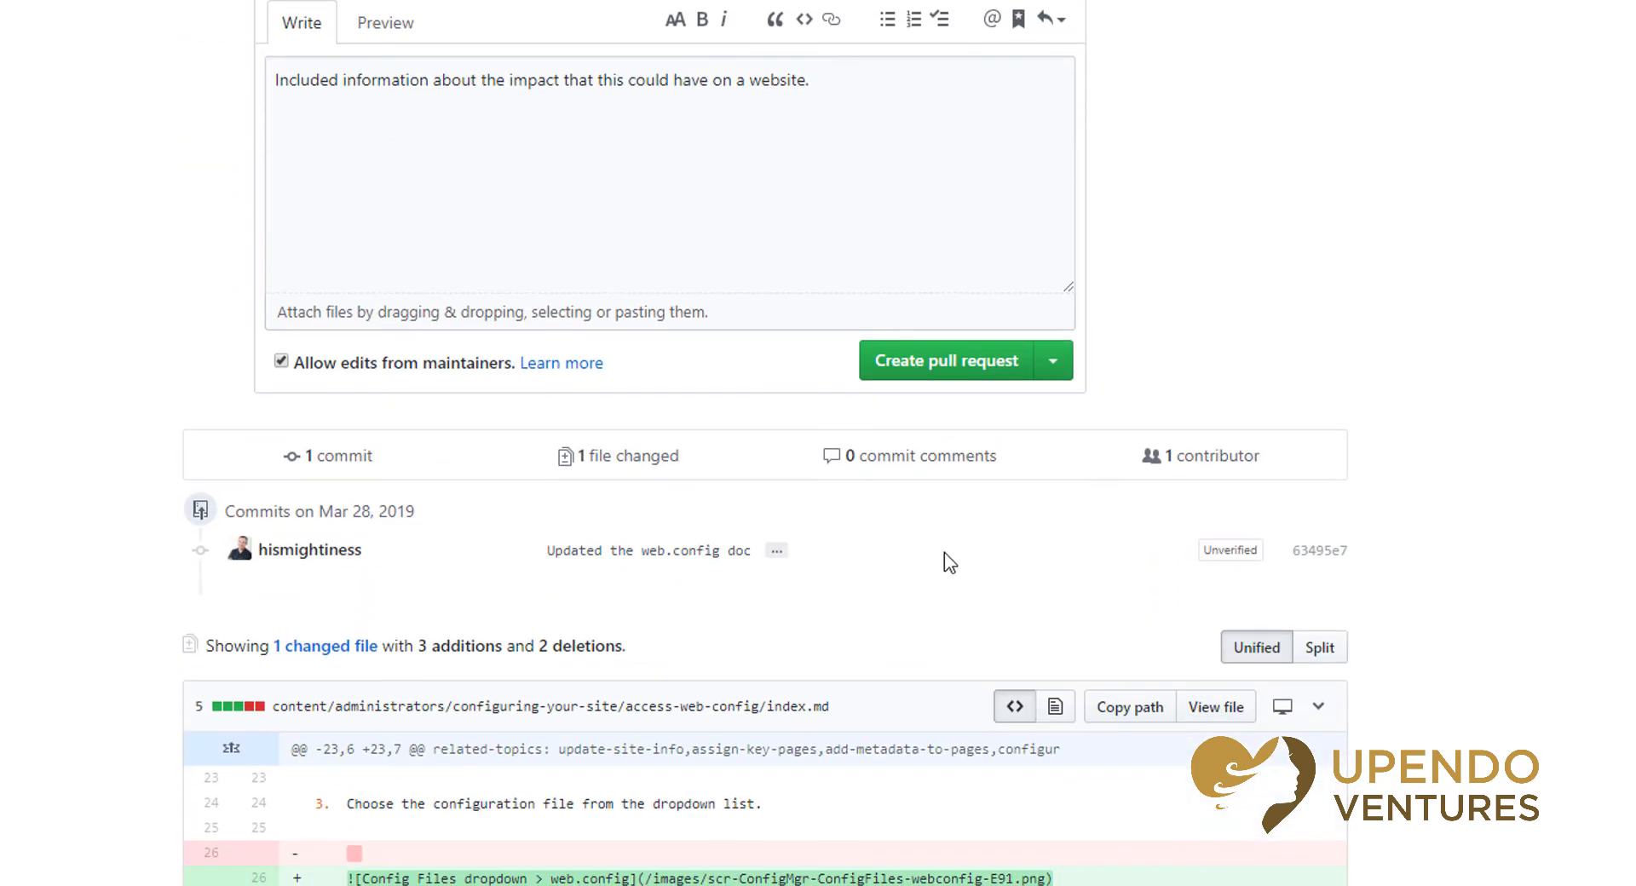
pyautogui.click(949, 368)
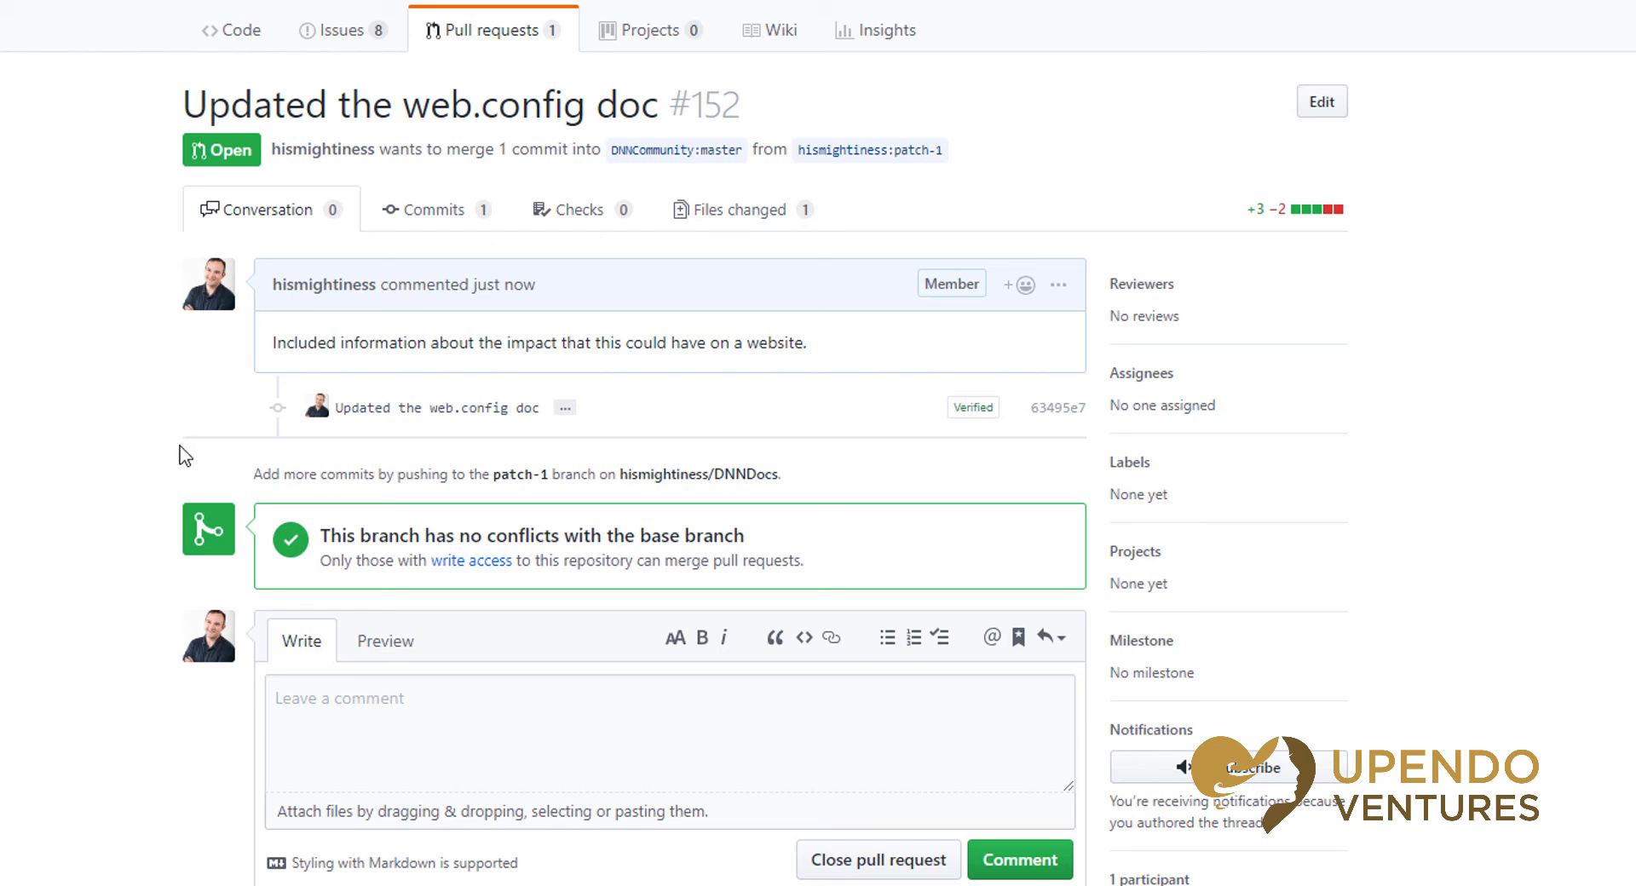
pyautogui.click(528, 733)
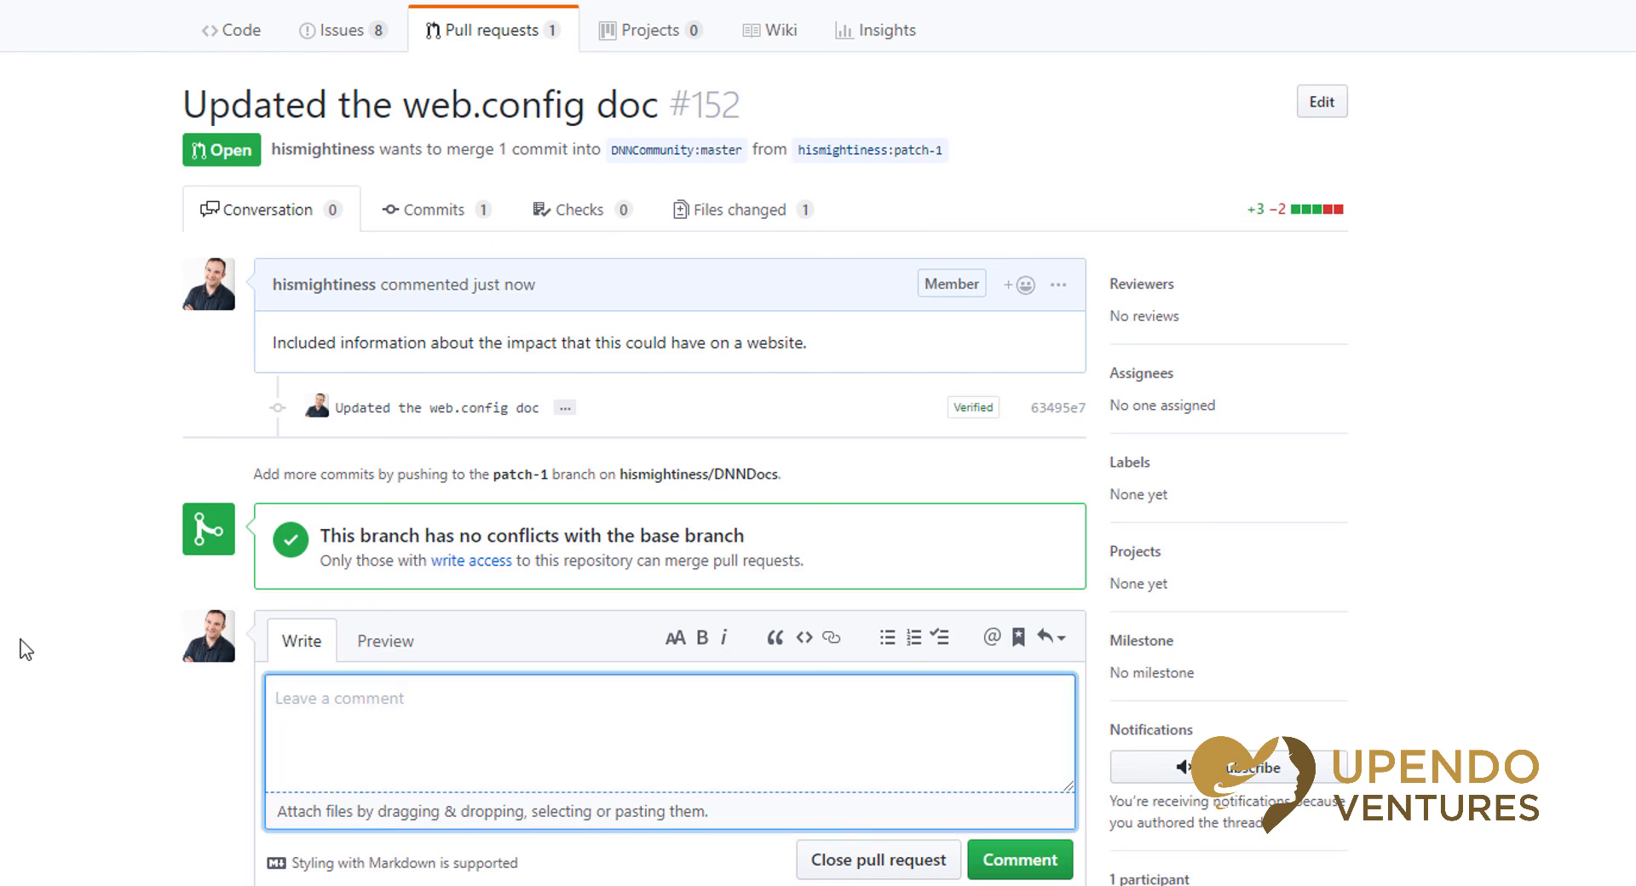
pyautogui.scroll(-3, 458, 693)
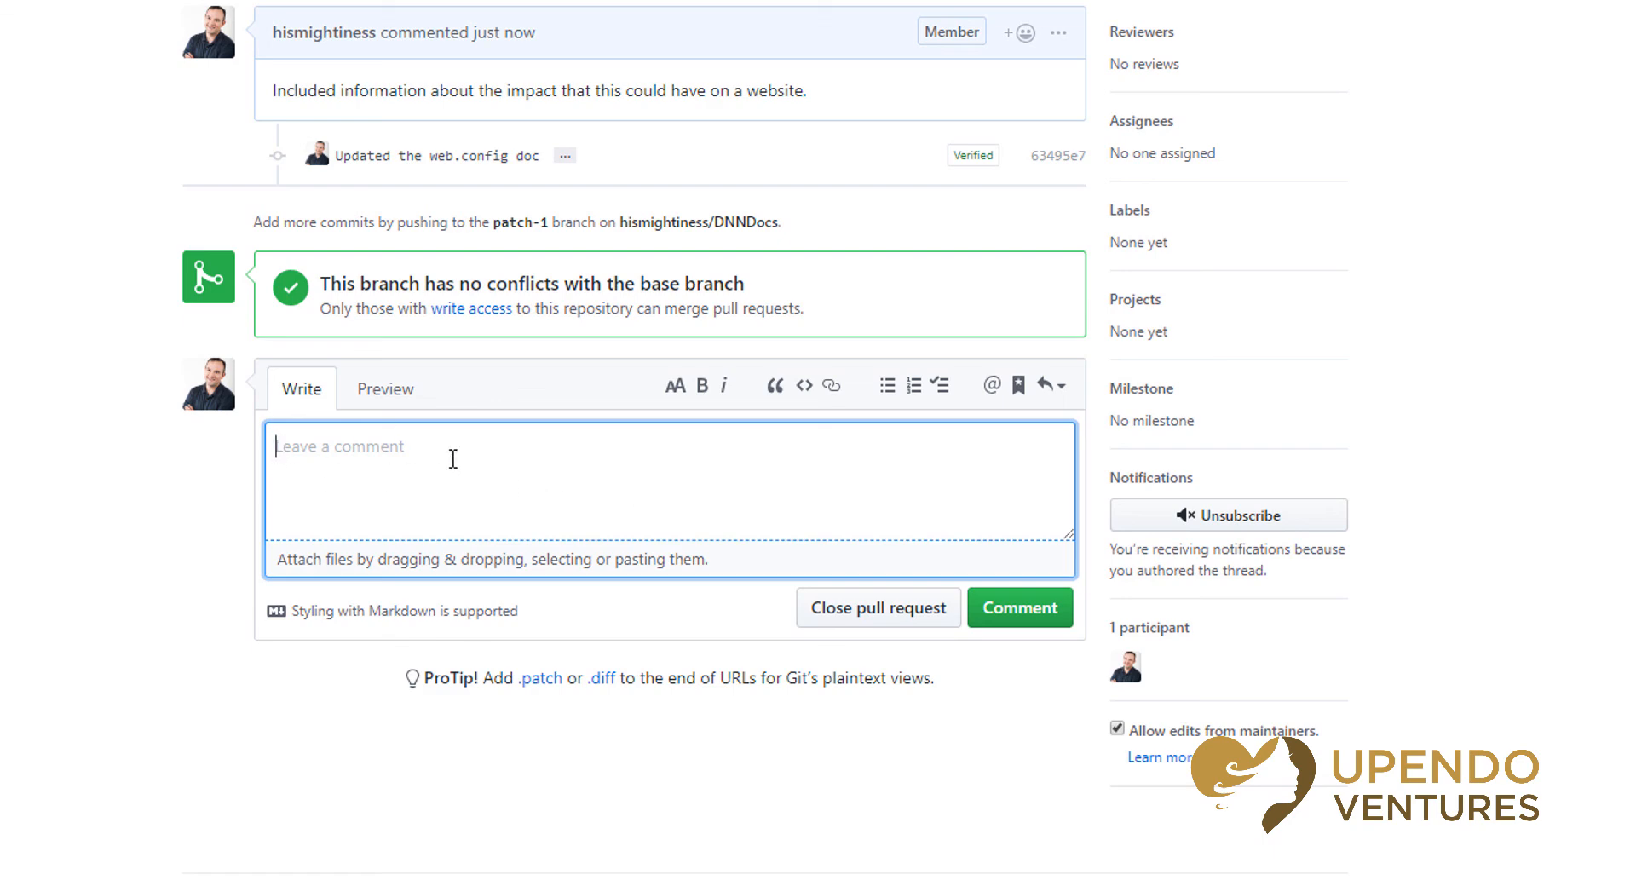
pyautogui.scroll(3, 453, 458)
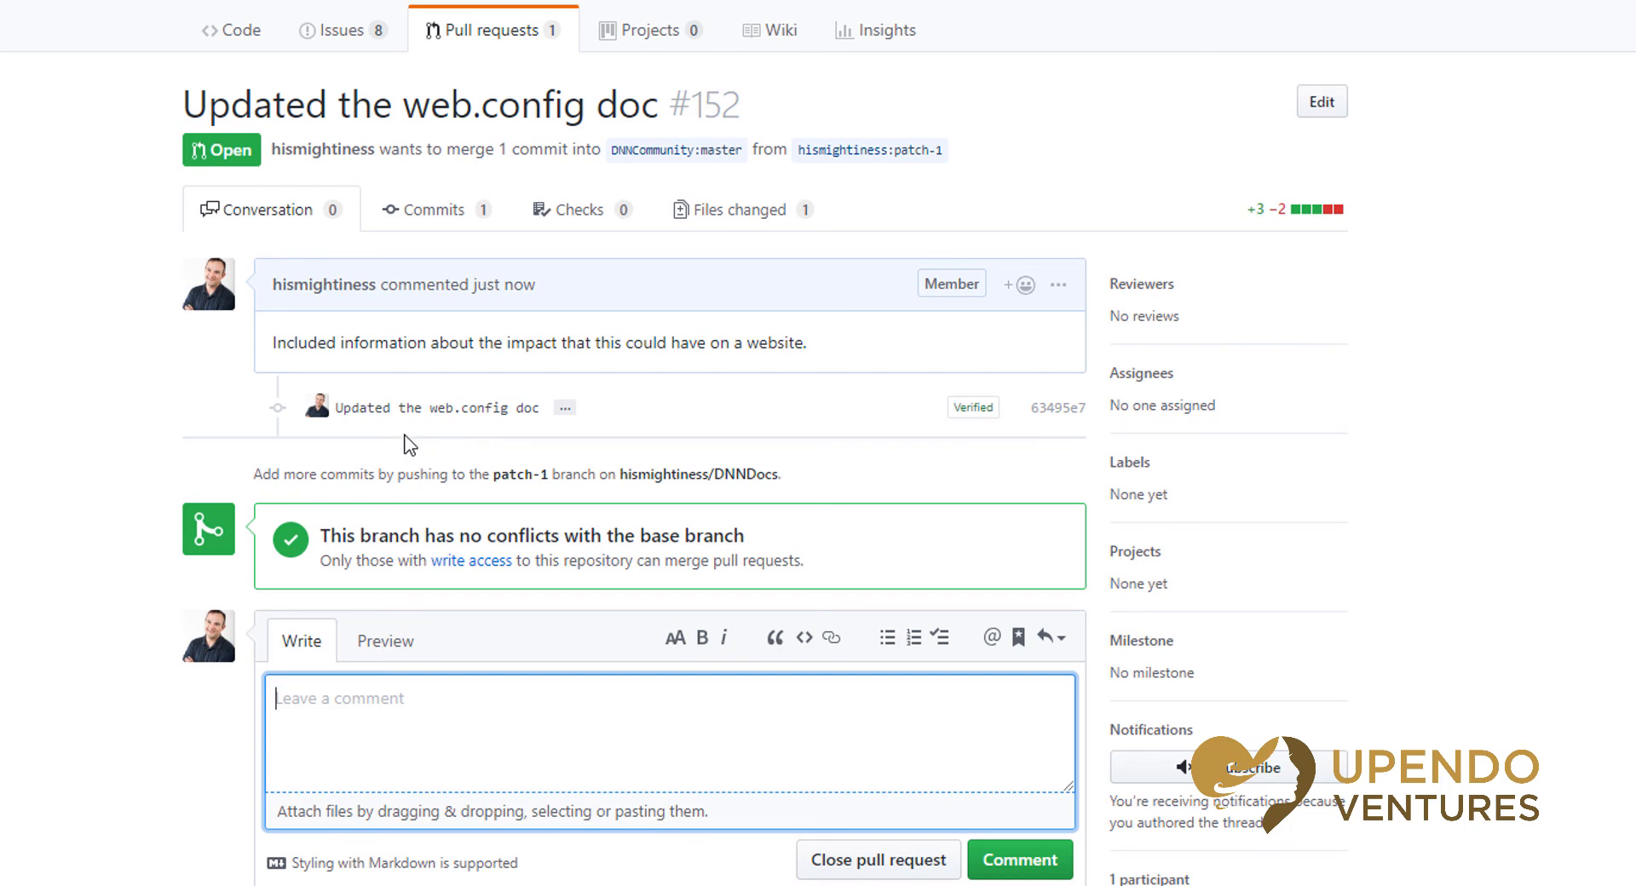